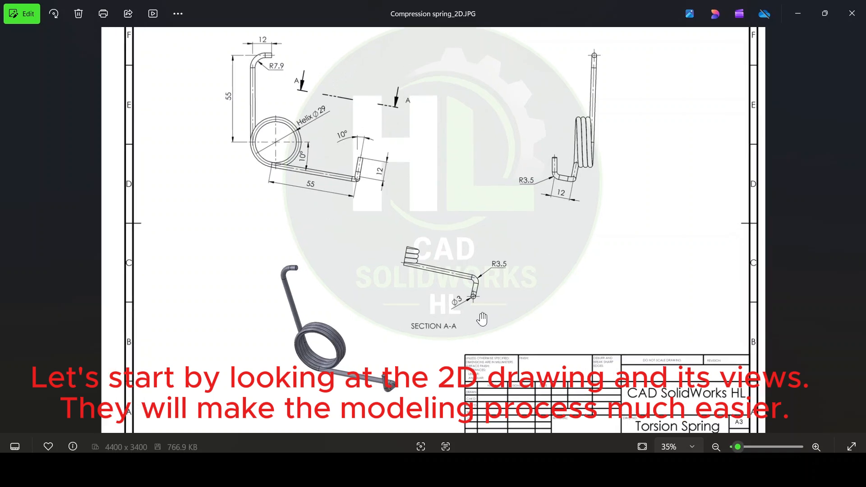
Step: Examine the torsion spring drawing's views, focusing on the helix diameter, leg lengths and leg angles
{"action": "left_click_drag", "start_coordinate": [398, 165], "coordinate": [434, 292]}
{"action": "scroll", "coordinate": [430, 292], "scroll_direction": "up", "scroll_amount": 1}
{"action": "scroll", "coordinate": [227, 176], "scroll_direction": "up", "scroll_amount": 3}
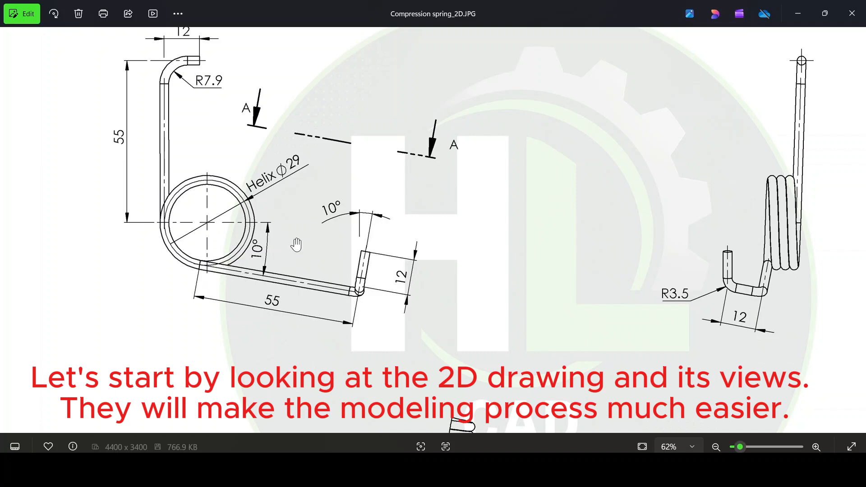
{"action": "scroll", "coordinate": [228, 250], "scroll_direction": "down", "scroll_amount": 3}
{"action": "scroll", "coordinate": [255, 276], "scroll_direction": "up", "scroll_amount": 5}
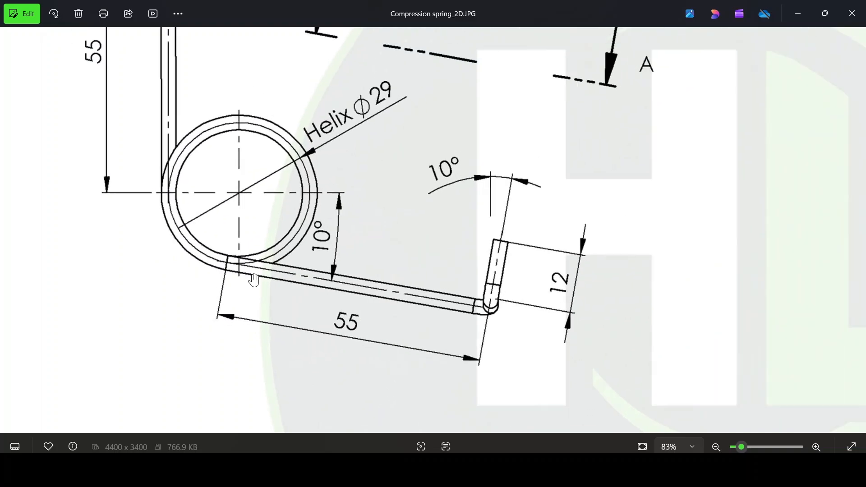
{"action": "scroll", "coordinate": [254, 279], "scroll_direction": "down", "scroll_amount": 3}
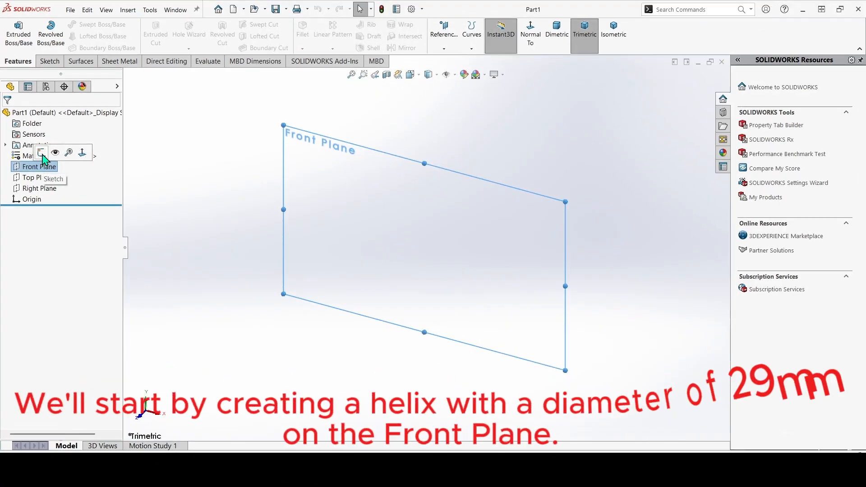
Step: In SOLIDWORKS, sketch a circle about 52 mm in diameter on the Front Plane, centred on the origin
{"action": "left_click", "coordinate": [42, 153]}
{"action": "left_click", "coordinate": [103, 24]}
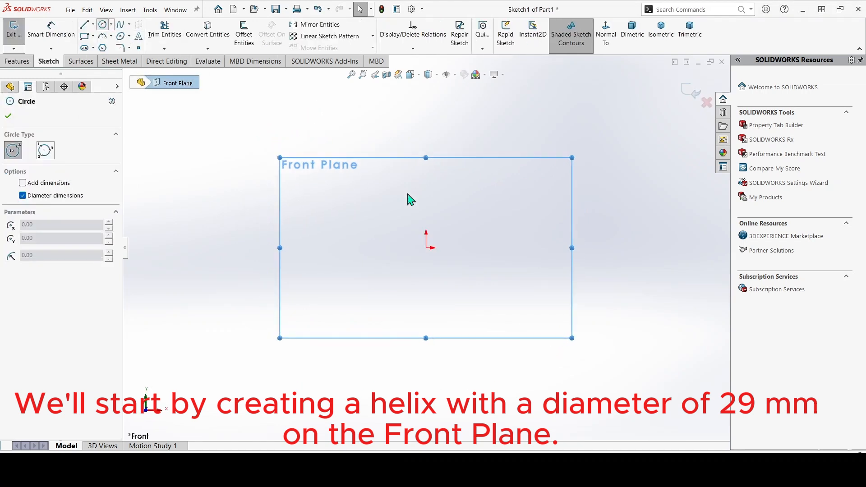
{"action": "left_click", "coordinate": [426, 248]}
{"action": "left_click", "coordinate": [456, 217]}
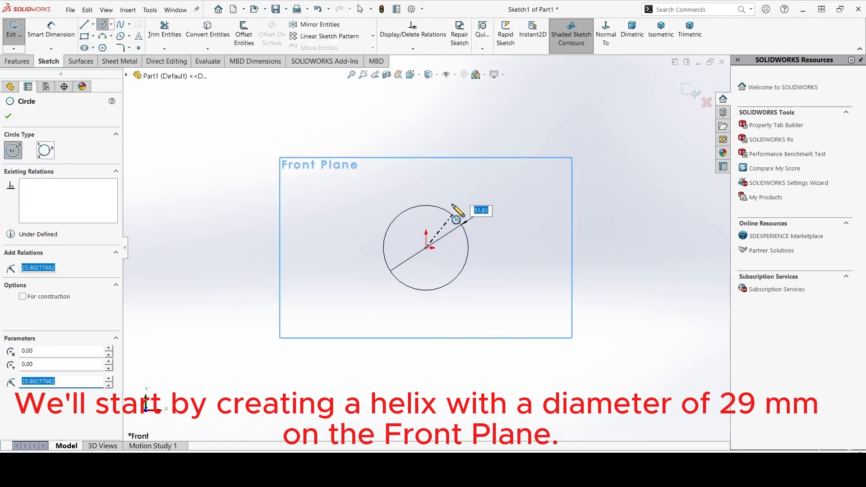
Step: Dimension the circle's diameter to 29 mm and exit the sketch
{"action": "left_click", "coordinate": [51, 34]}
{"action": "left_click", "coordinate": [463, 226]}
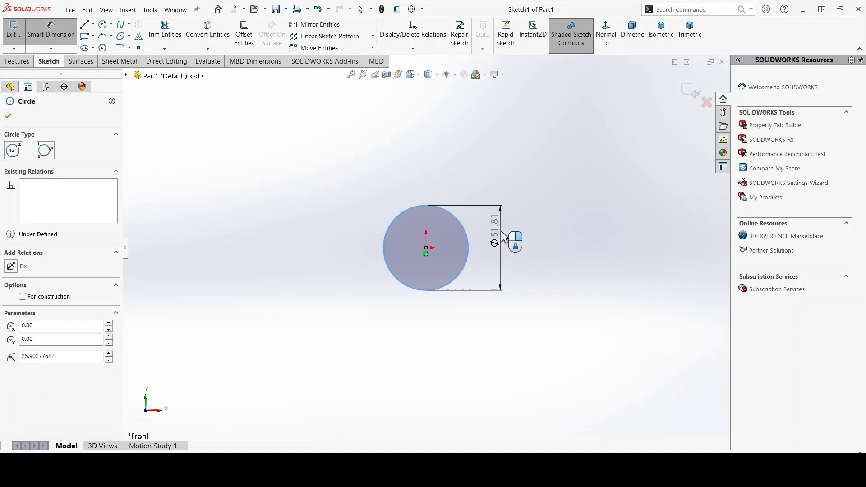
{"action": "left_click", "coordinate": [501, 239]}
{"action": "type", "text": "29"}
{"action": "key", "text": "Return"}
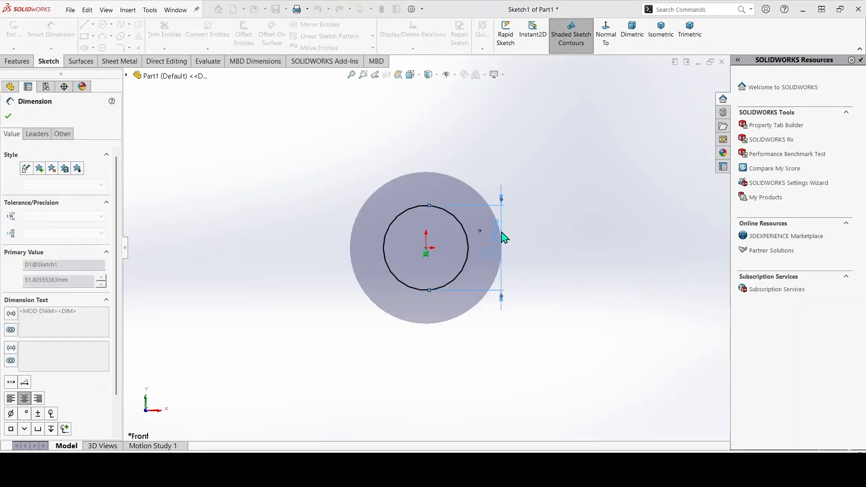
{"action": "left_click", "coordinate": [9, 116]}
{"action": "left_click", "coordinate": [14, 28]}
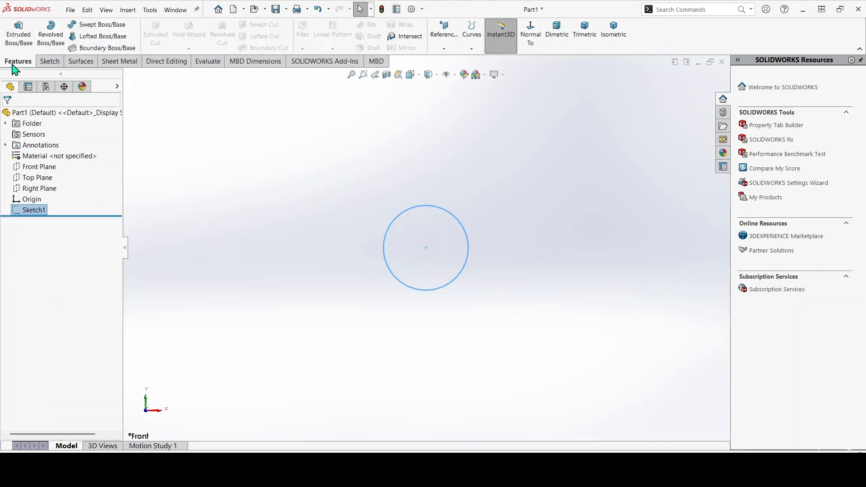
Step: Start a helix from the circle with a constant 3 mm pitch, a 10° start angle and counterclockwise direction
{"action": "left_click", "coordinate": [472, 55]}
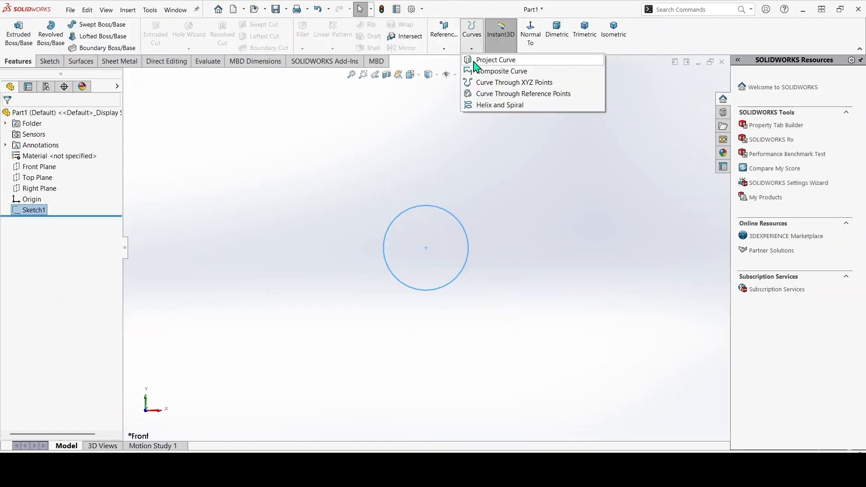
{"action": "left_click", "coordinate": [482, 107]}
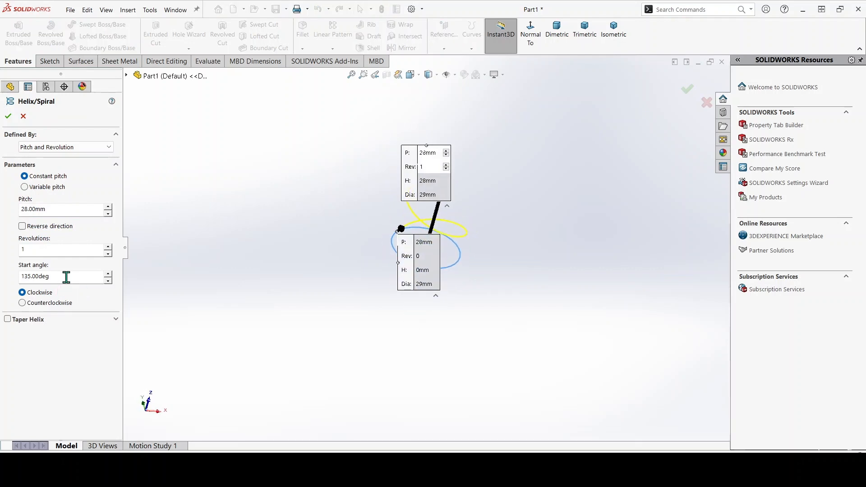
{"action": "left_click_drag", "start_coordinate": [52, 211], "coordinate": [5, 215]}
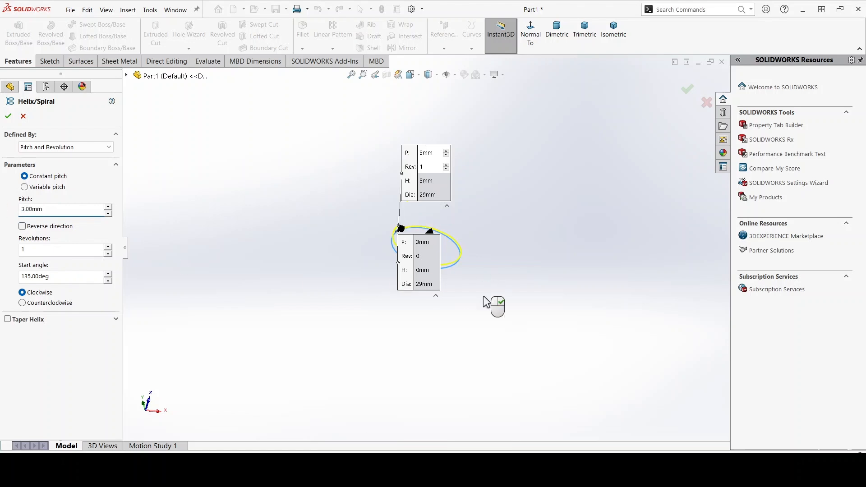
{"action": "middle_click_drag", "start_coordinate": [493, 305], "coordinate": [505, 232]}
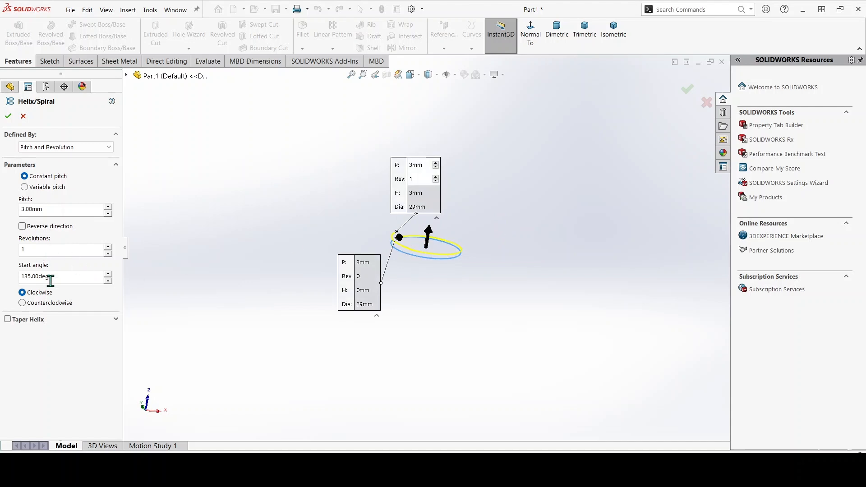
{"action": "left_click_drag", "start_coordinate": [50, 279], "coordinate": [9, 276]}
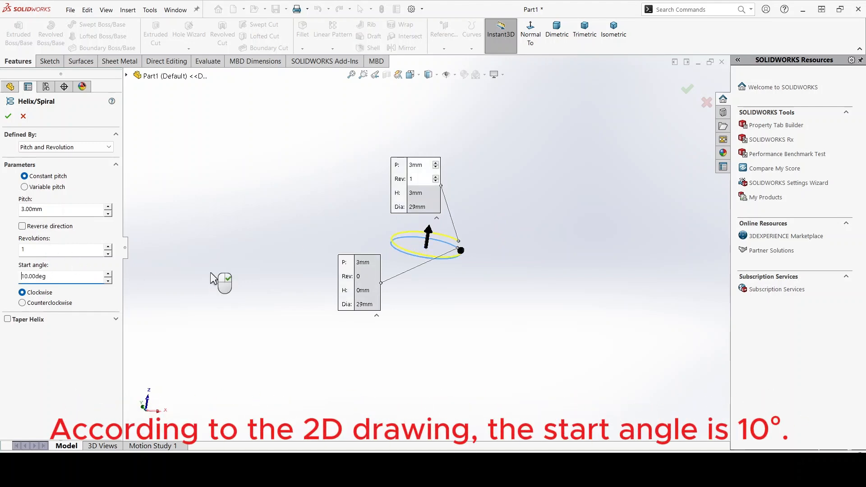
{"action": "middle_click_drag", "start_coordinate": [478, 284], "coordinate": [445, 277]}
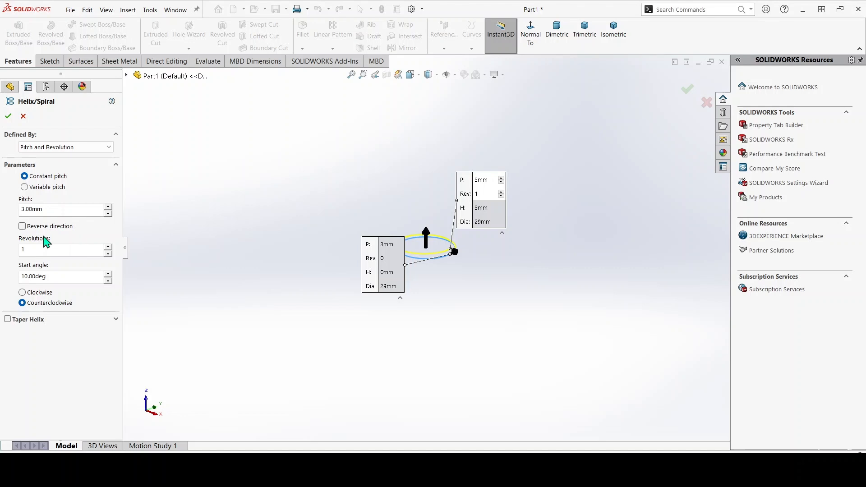
Step: Set the helix to 3.222 revolutions and create it
{"action": "double_click", "coordinate": [28, 250]}
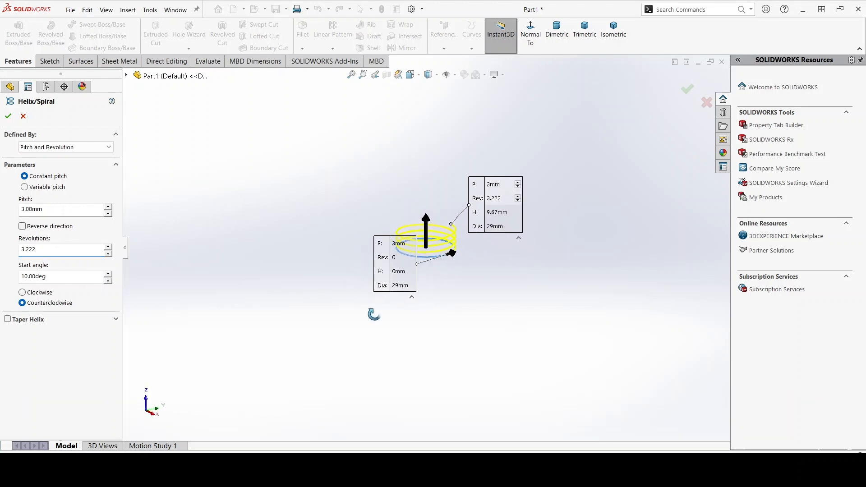
{"action": "scroll", "coordinate": [465, 265], "scroll_direction": "down", "scroll_amount": 5}
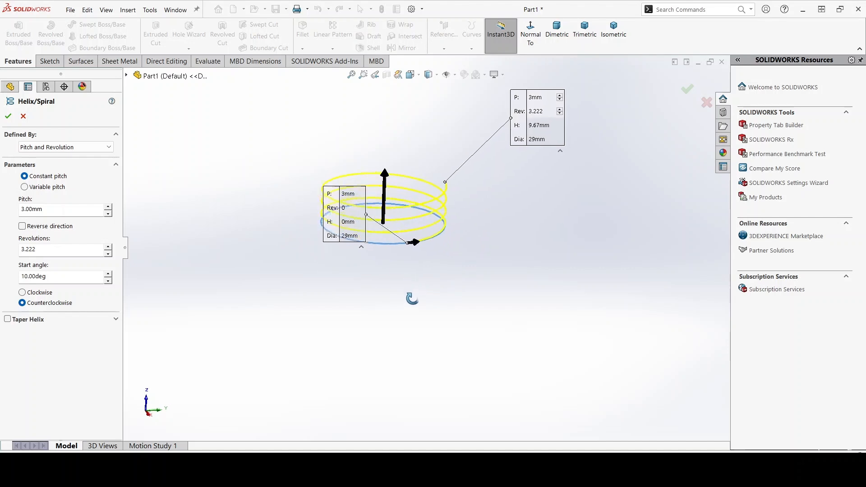
{"action": "middle_click_drag", "start_coordinate": [412, 298], "coordinate": [352, 288]}
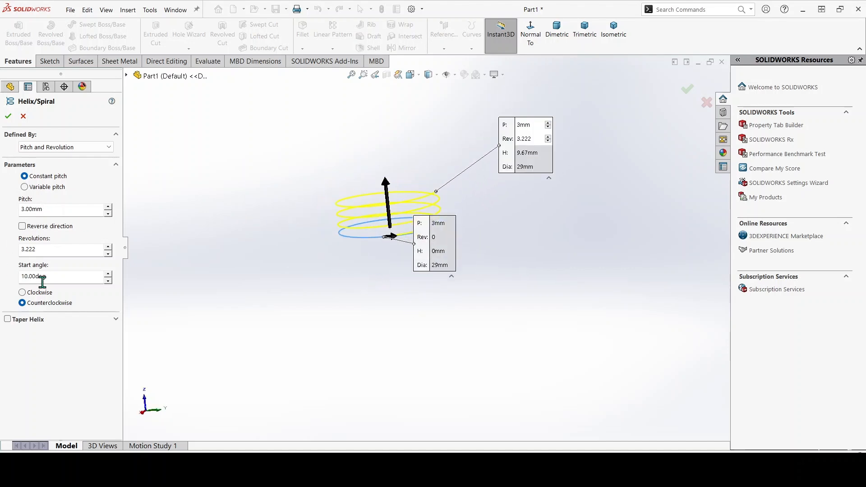
{"action": "left_click", "coordinate": [8, 118]}
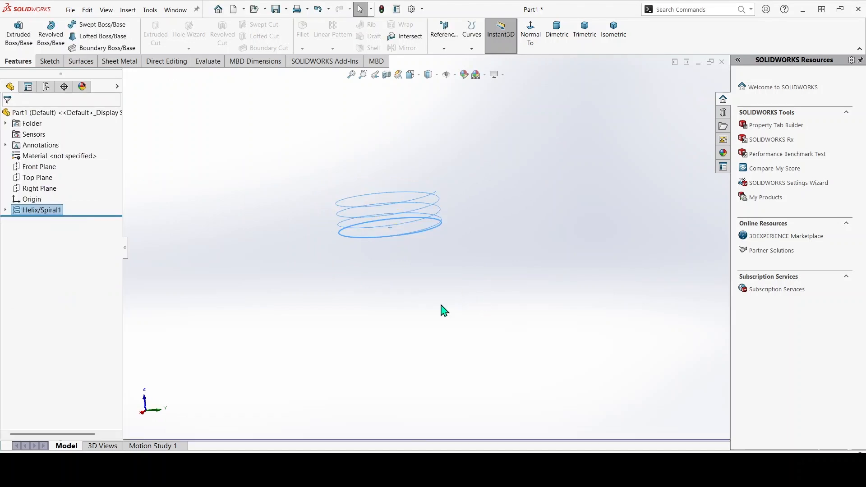
Step: Create a reference plane perpendicular to the helix and coincident with its starting endpoint
{"action": "left_click", "coordinate": [43, 179]}
{"action": "middle_click_drag", "start_coordinate": [295, 230], "coordinate": [271, 291]}
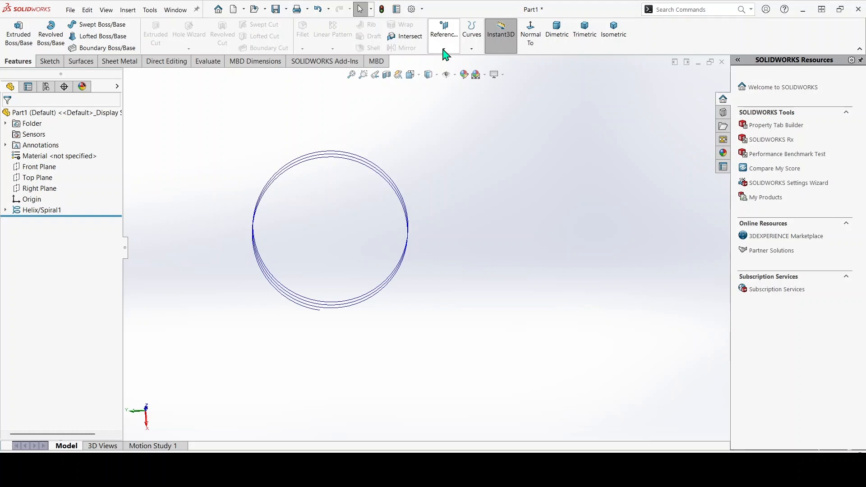
{"action": "left_click", "coordinate": [444, 49]}
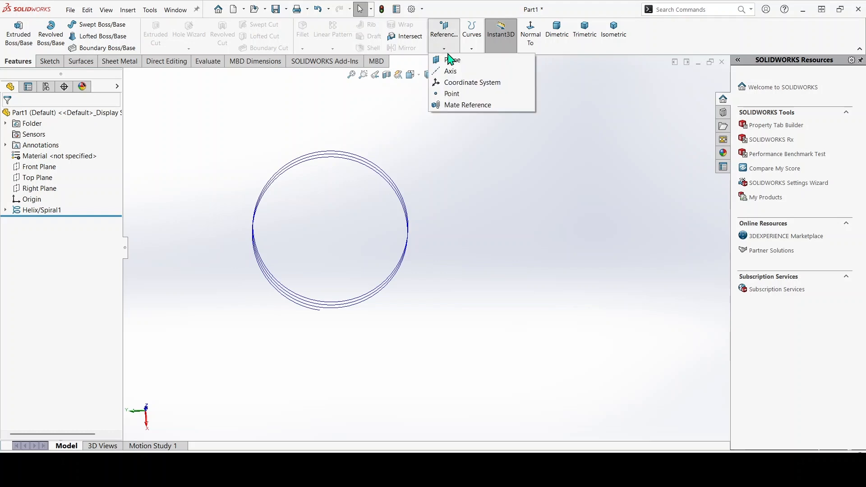
{"action": "left_click", "coordinate": [452, 60]}
{"action": "left_click", "coordinate": [320, 315]}
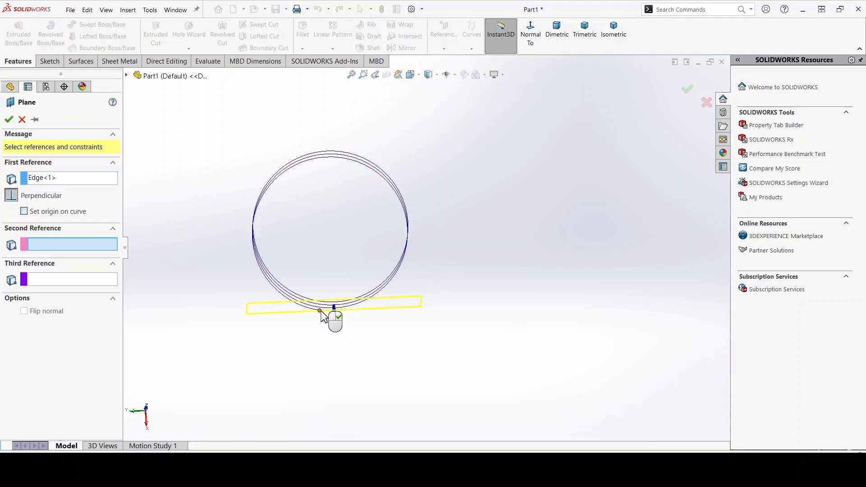
{"action": "left_click", "coordinate": [320, 311]}
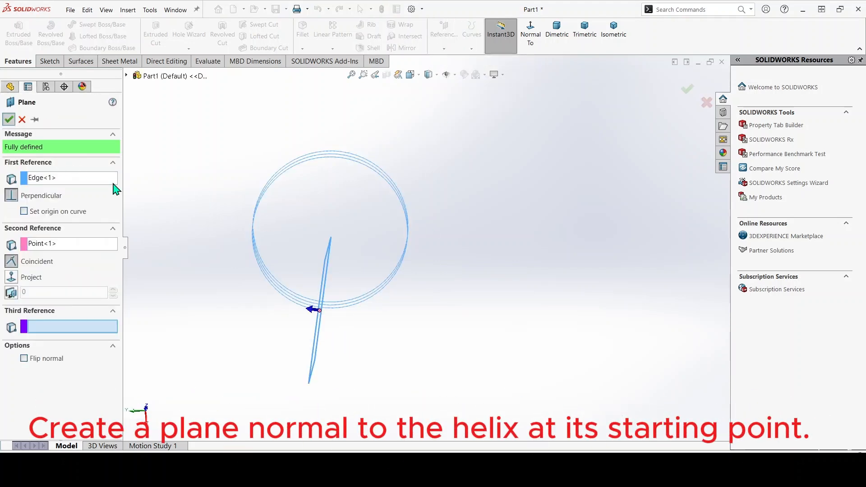
{"action": "key", "text": "Return"}
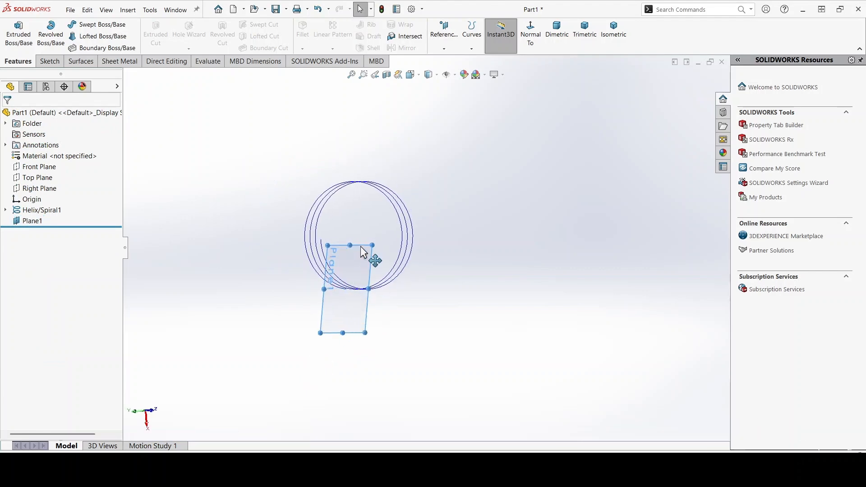
Step: Open a sketch on the plane at the helix start and place a free point above the helix end
{"action": "right_click", "coordinate": [361, 253]}
{"action": "left_click", "coordinate": [383, 238]}
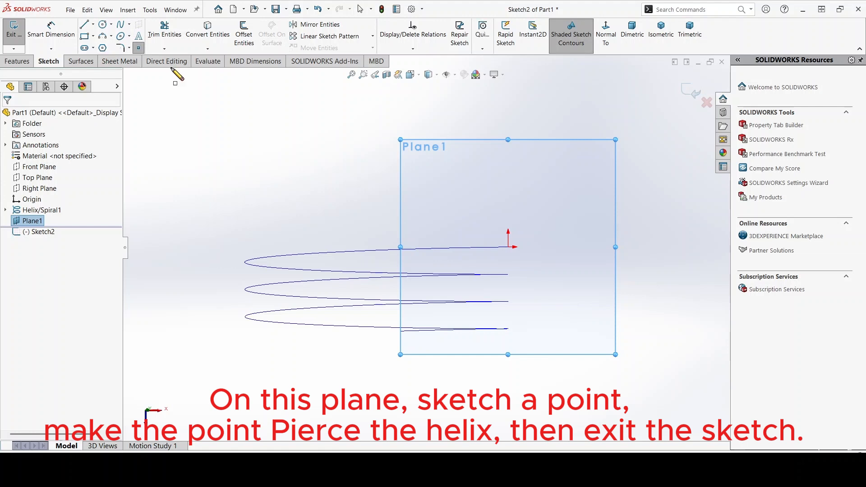
{"action": "left_click", "coordinate": [558, 225]}
{"action": "right_click", "coordinate": [332, 170]}
{"action": "left_click", "coordinate": [331, 172]}
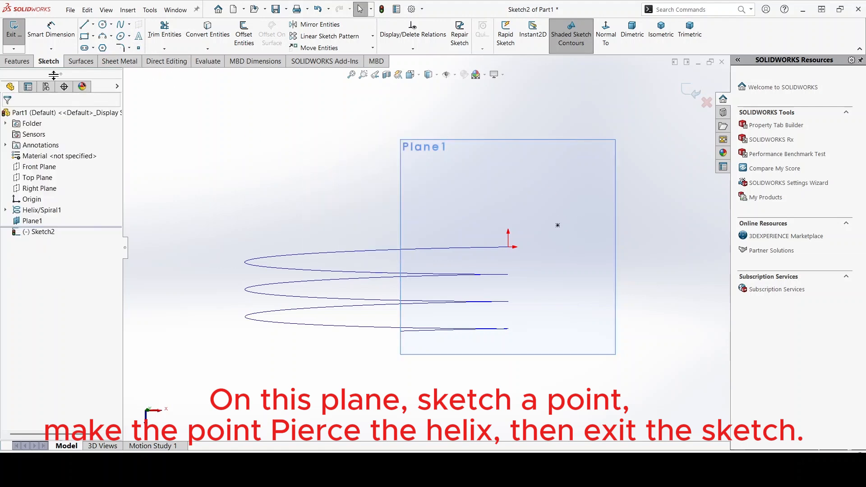
Step: Add a Pierce relation between the sketch point and the helix, and exit the sketch
{"action": "left_click", "coordinate": [558, 225]}
{"action": "left_click", "coordinate": [507, 248], "text": "ctrl"}
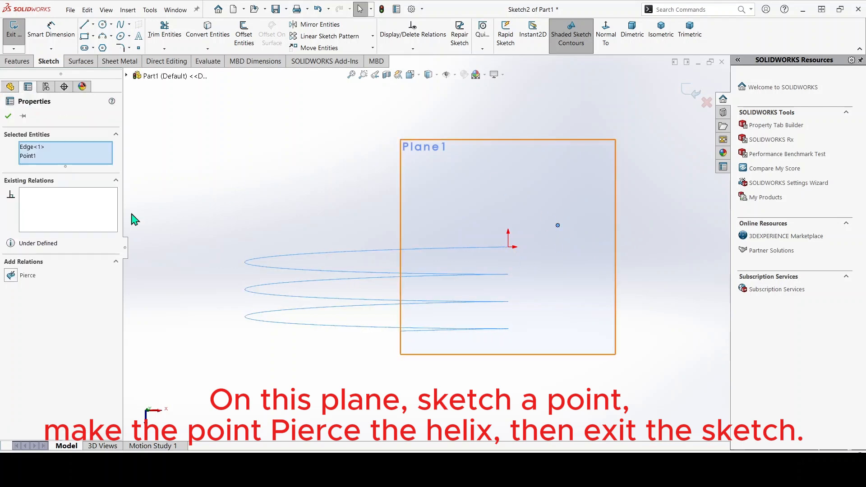
{"action": "left_click", "coordinate": [10, 275]}
{"action": "left_click", "coordinate": [8, 116]}
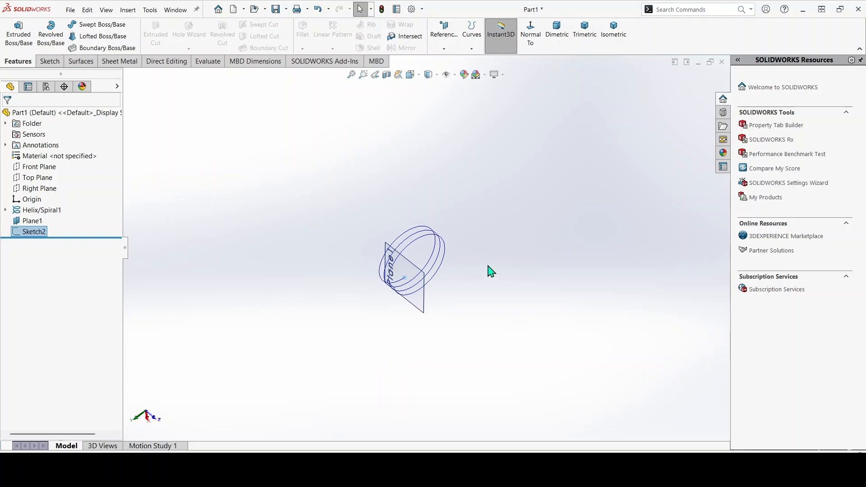
Step: Create a reference plane offset 55 mm from Plane1, with the offset direction flipped
{"action": "scroll", "coordinate": [454, 286], "scroll_direction": "down", "scroll_amount": 6}
{"action": "middle_click_drag", "start_coordinate": [432, 256], "coordinate": [461, 322]}
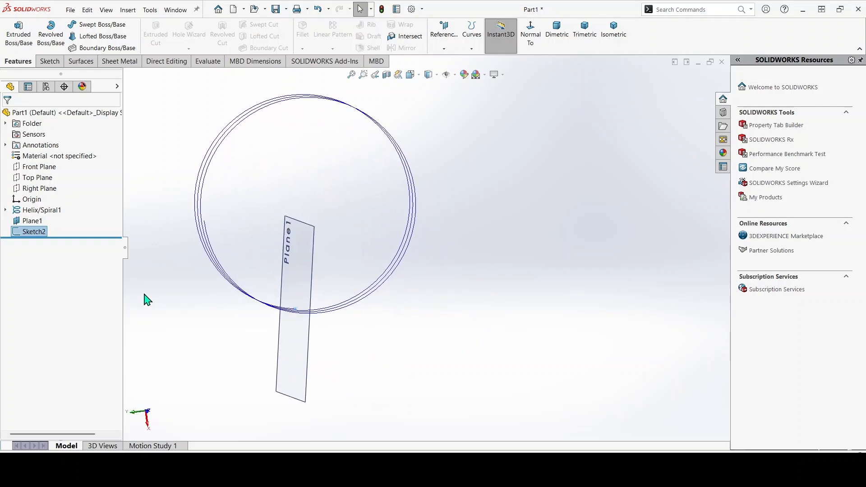
{"action": "left_click", "coordinate": [32, 221]}
{"action": "left_click", "coordinate": [444, 48]}
{"action": "left_click", "coordinate": [450, 62]}
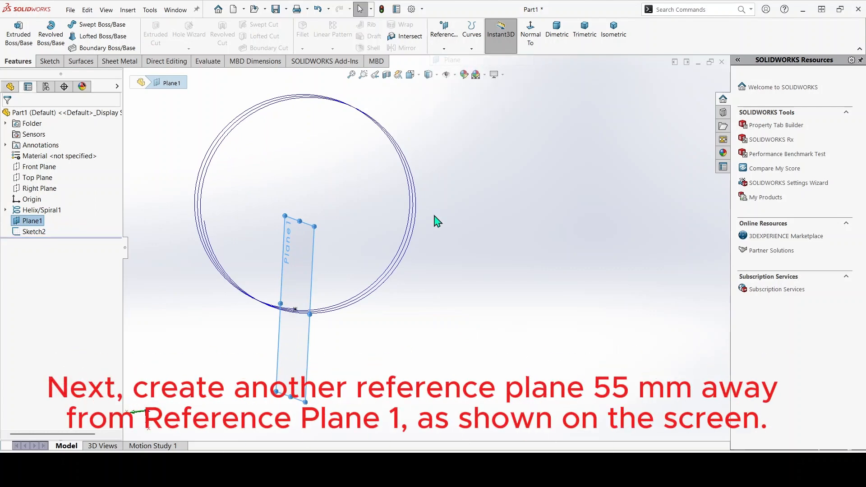
{"action": "scroll", "coordinate": [424, 248], "scroll_direction": "up", "scroll_amount": 4}
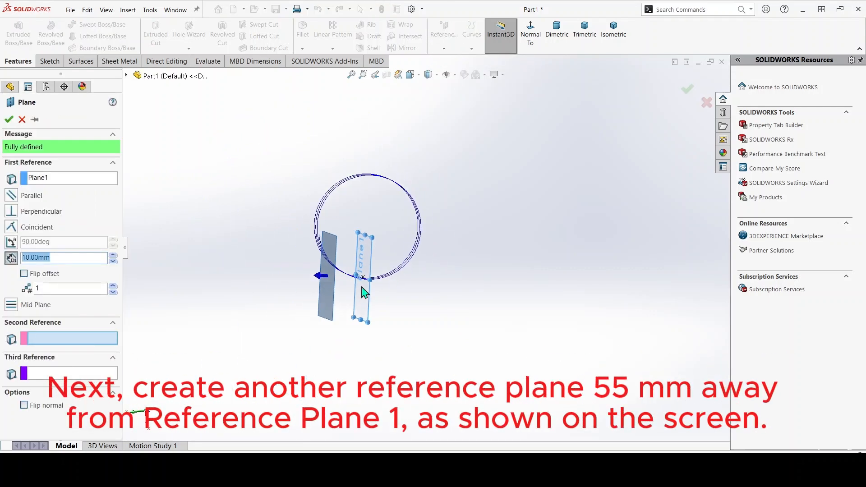
{"action": "left_click", "coordinate": [24, 273]}
{"action": "middle_click_drag", "start_coordinate": [425, 294], "coordinate": [465, 311]}
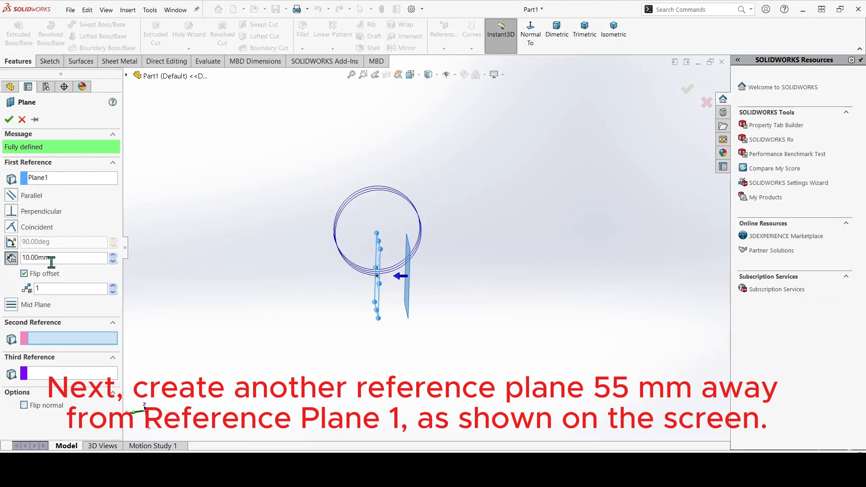
{"action": "type", "text": "55"}
{"action": "key", "text": "Return"}
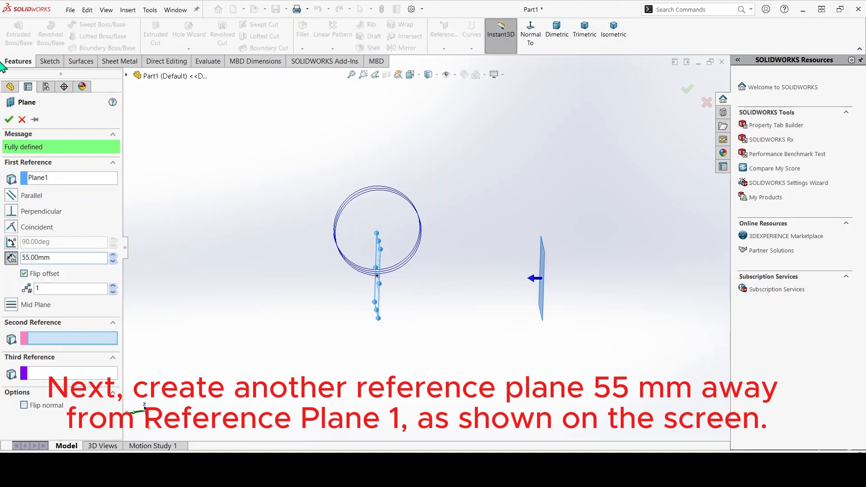
{"action": "key", "text": "Return"}
Step: Open a sketch on the 55 mm offset plane and convert the previous sketch's point into it
{"action": "middle_click_drag", "start_coordinate": [443, 340], "coordinate": [425, 323]}
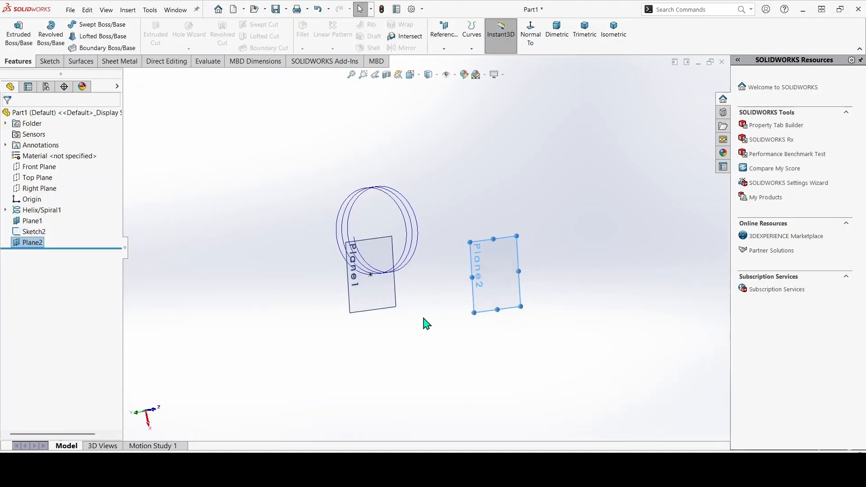
{"action": "right_click", "coordinate": [511, 266]}
{"action": "left_click", "coordinate": [531, 247]}
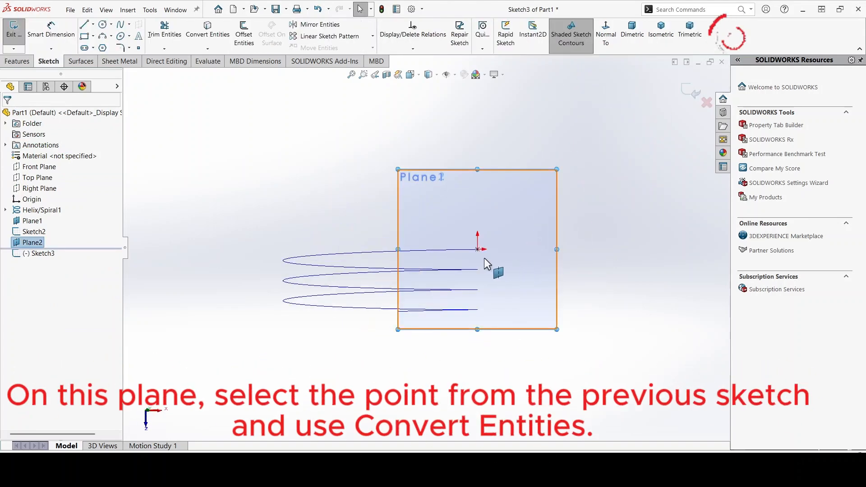
{"action": "left_click", "coordinate": [478, 249]}
{"action": "left_click", "coordinate": [207, 32]}
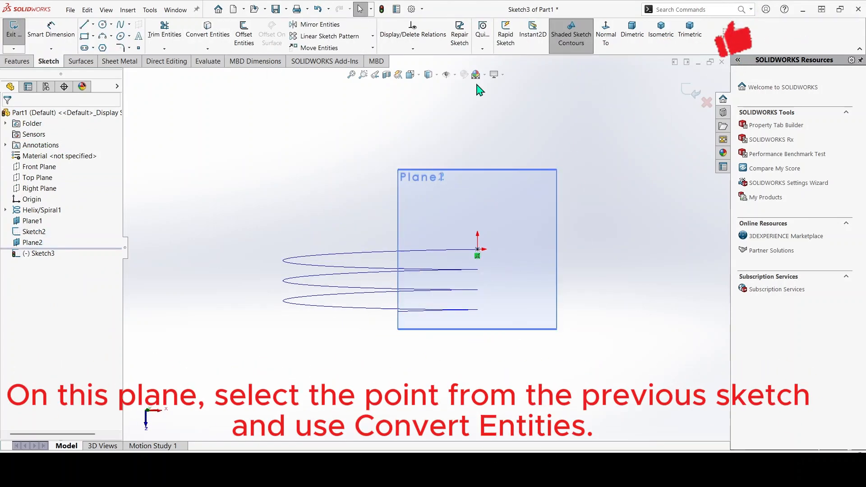
Step: Exit the sketch and hide Plane1 and Plane2
{"action": "left_click", "coordinate": [691, 91]}
{"action": "scroll", "coordinate": [471, 270], "scroll_direction": "up", "scroll_amount": 4}
{"action": "middle_click_drag", "start_coordinate": [464, 231], "coordinate": [451, 350]}
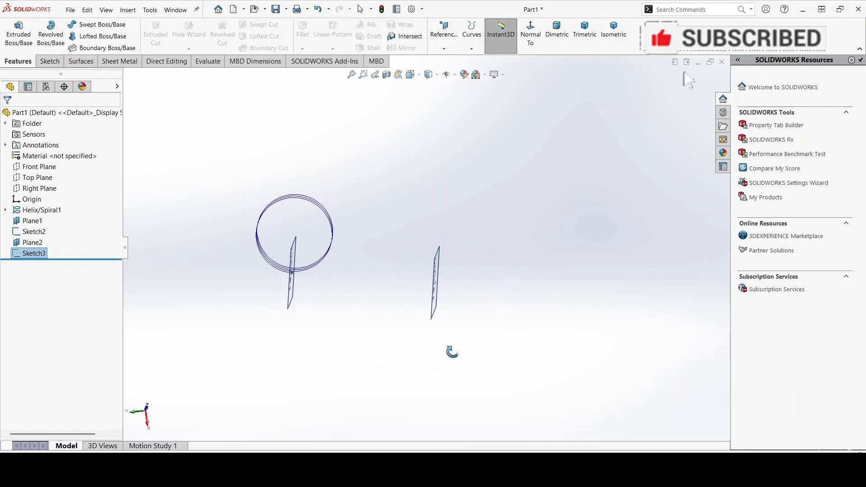
{"action": "right_click", "coordinate": [34, 222]}
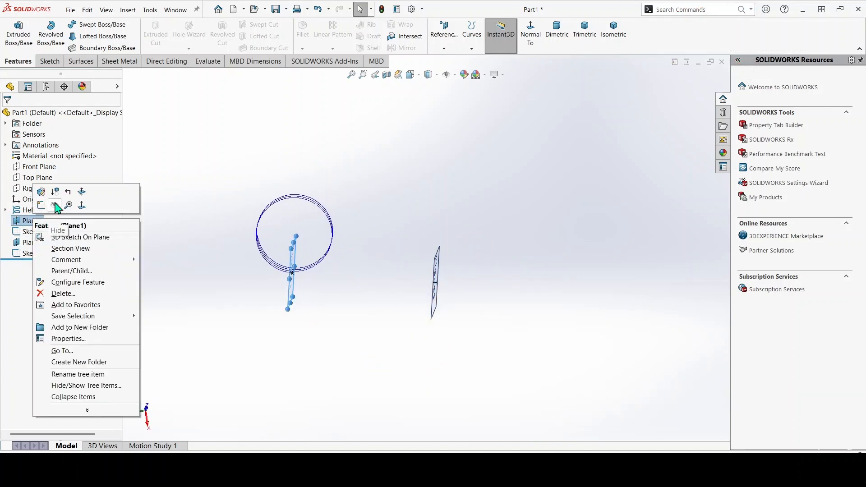
{"action": "left_click", "coordinate": [56, 207]}
{"action": "right_click", "coordinate": [27, 243]}
{"action": "left_click", "coordinate": [55, 226]}
{"action": "middle_click_drag", "start_coordinate": [416, 322], "coordinate": [387, 273]}
{"action": "scroll", "coordinate": [404, 279], "scroll_direction": "down", "scroll_amount": 2}
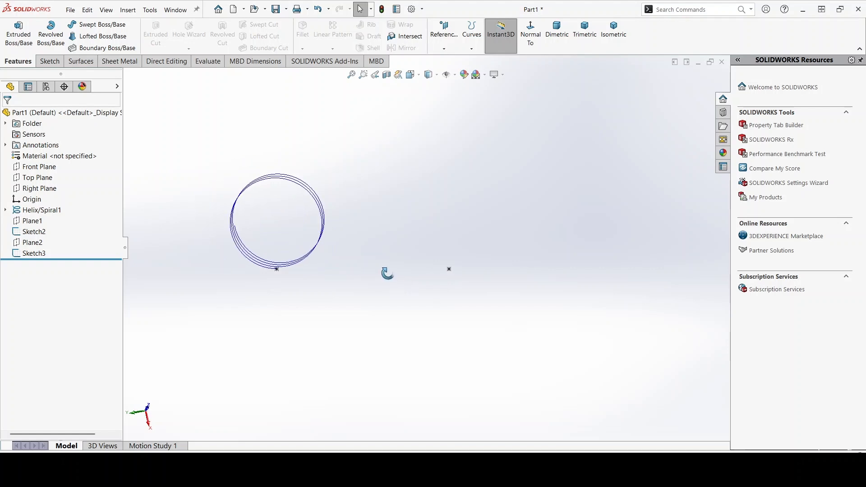
Step: Start a 3D sketch and draw a line from the point at the helix end to the point on the 55 mm offset plane
{"action": "left_click", "coordinate": [55, 63]}
{"action": "left_click", "coordinate": [14, 49]}
{"action": "left_click", "coordinate": [27, 71]}
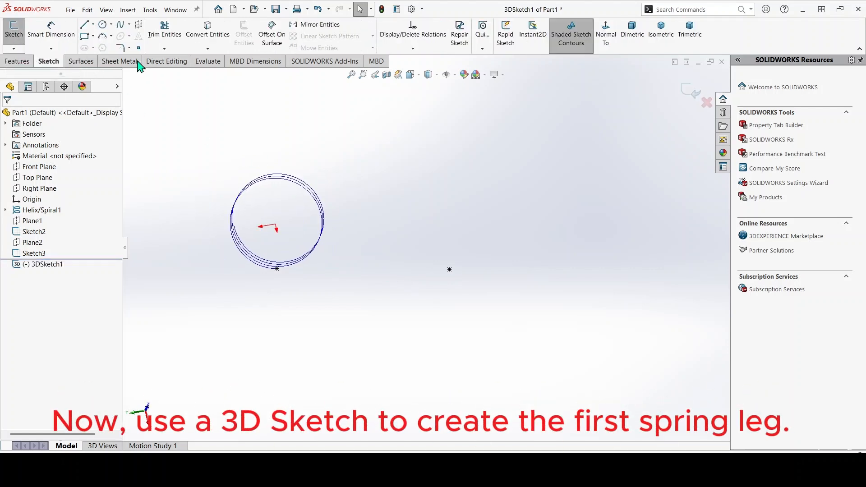
{"action": "scroll", "coordinate": [326, 267], "scroll_direction": "down", "scroll_amount": 3}
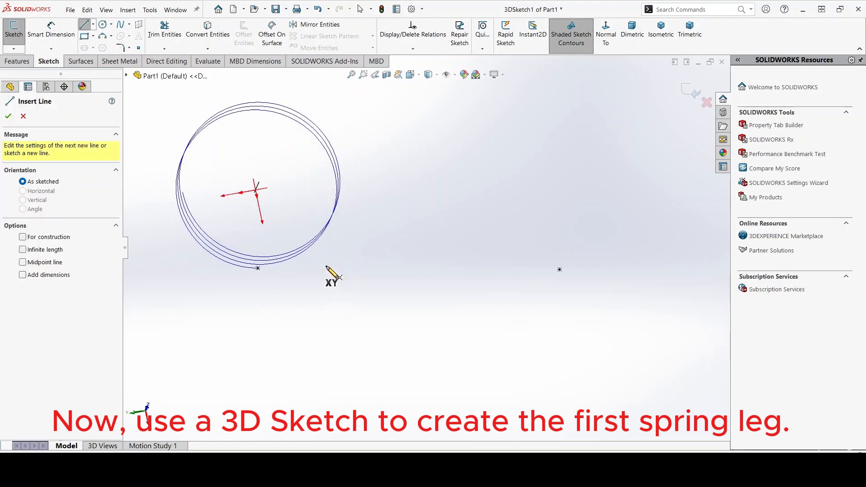
{"action": "left_click", "coordinate": [258, 268]}
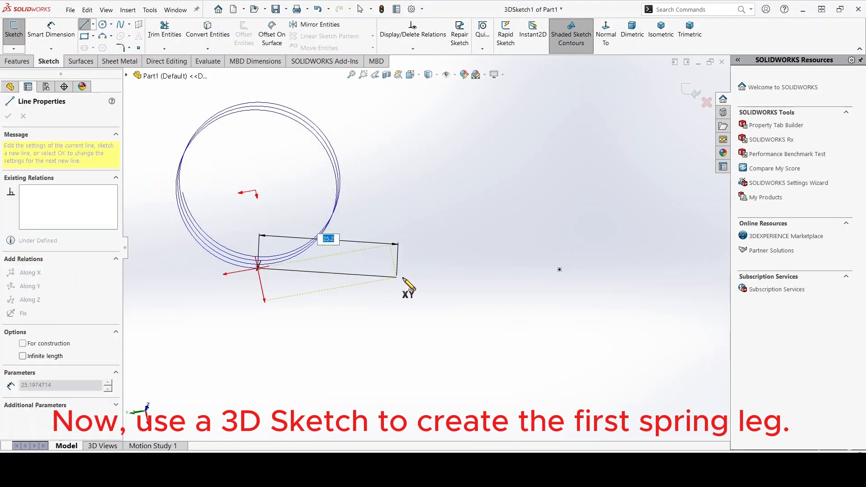
{"action": "left_click", "coordinate": [559, 270]}
{"action": "scroll", "coordinate": [541, 264], "scroll_direction": "up", "scroll_amount": 2}
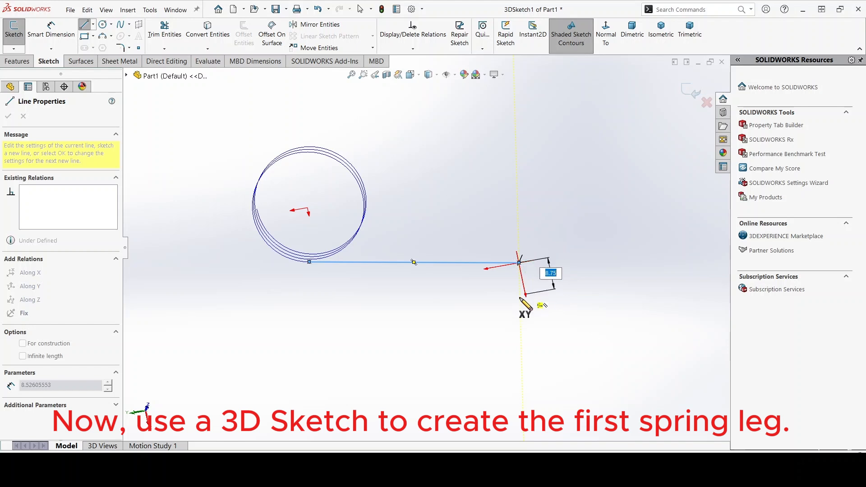
Step: Continue the line chain with a segment about 36 mm along Z and an end segment about 20 mm long in the XY plane
{"action": "key", "text": "Tab"}
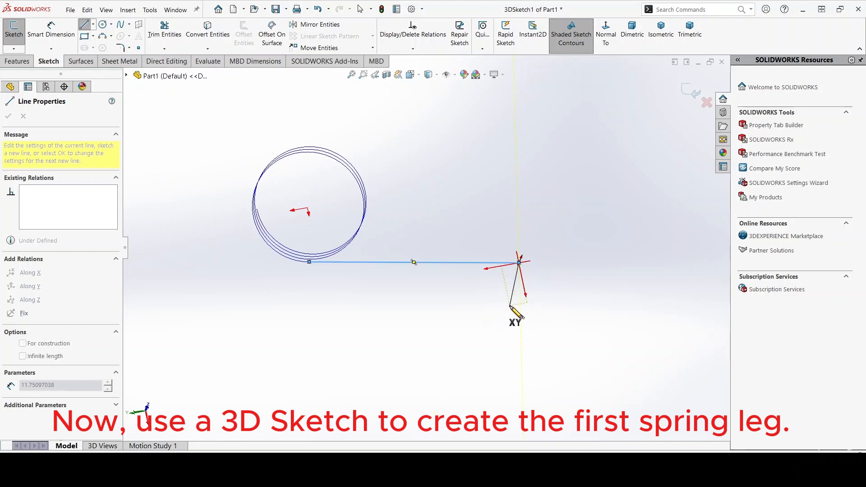
{"action": "middle_click_drag", "start_coordinate": [518, 304], "coordinate": [527, 316]}
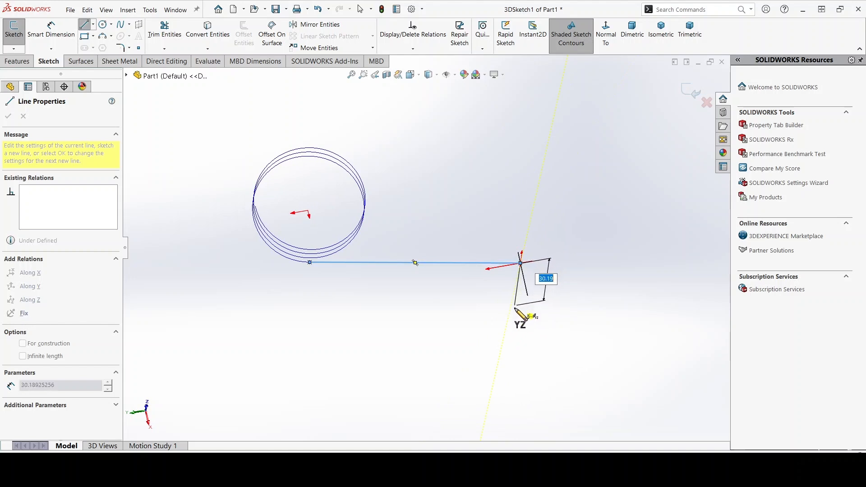
{"action": "left_click", "coordinate": [509, 314]}
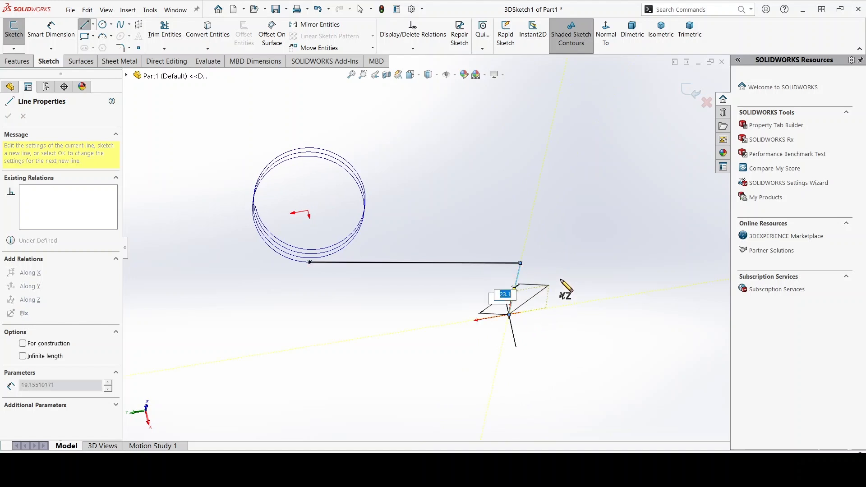
{"action": "key", "text": "Tab"}
{"action": "key", "text": "Tab"}
{"action": "mouse_move", "coordinate": [528, 222]}
{"action": "middle_mouse_down"}
{"action": "mouse_move", "coordinate": [522, 227]}
{"action": "mouse_move", "coordinate": [524, 198]}
{"action": "middle_mouse_up"}
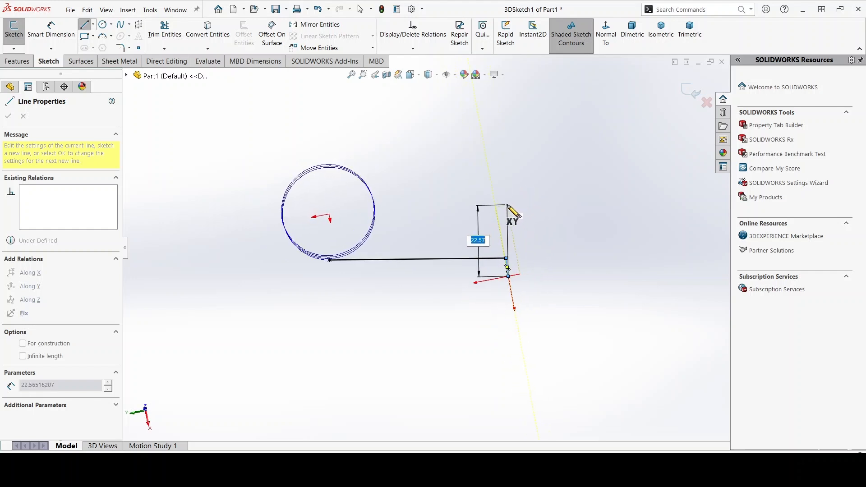
{"action": "scroll", "coordinate": [509, 211], "scroll_direction": "down", "scroll_amount": 2}
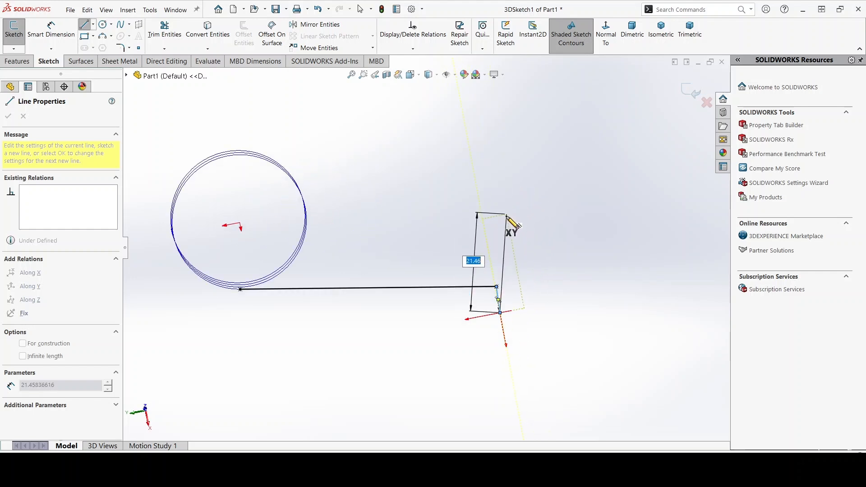
{"action": "left_click", "coordinate": [501, 223]}
{"action": "key", "text": "Escape"}
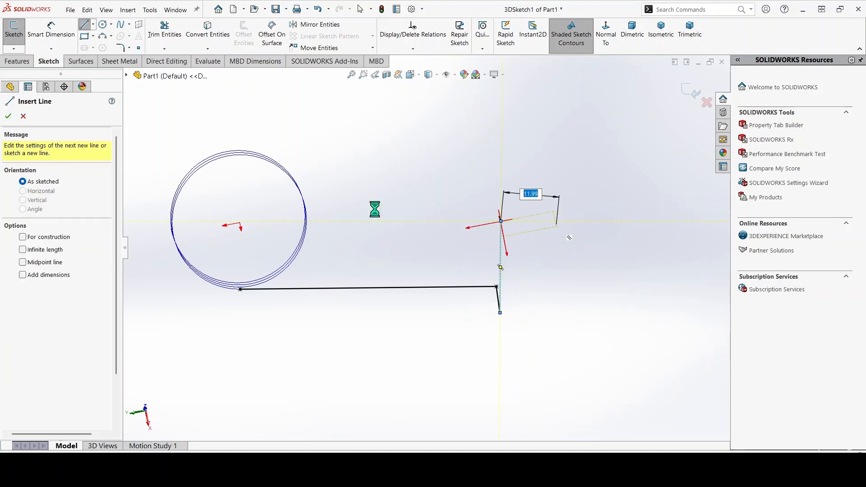
{"action": "key", "text": "Escape"}
Step: Draw a construction centerline about 26 mm along X from the corner where the end segment starts
{"action": "left_click", "coordinate": [93, 24]}
{"action": "left_click", "coordinate": [102, 37]}
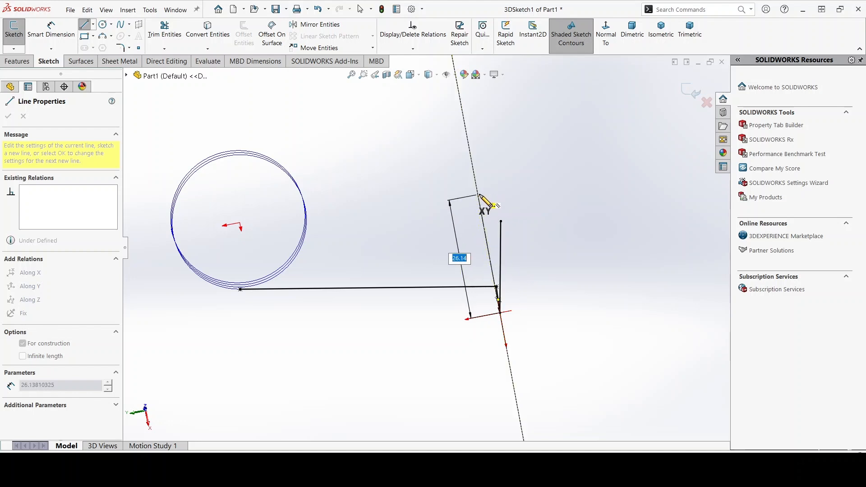
{"action": "left_click", "coordinate": [477, 193]}
{"action": "right_click", "coordinate": [569, 234]}
{"action": "left_click", "coordinate": [581, 240]}
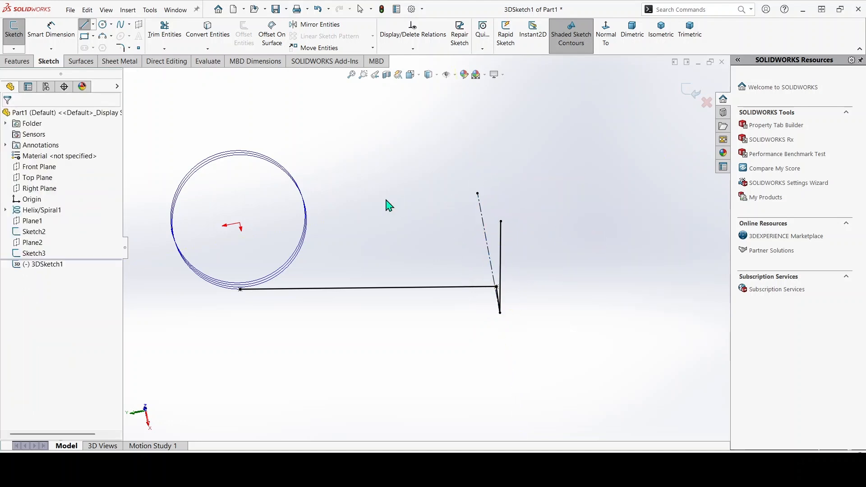
Step: Dimension the angle between the end segment and the centerline as 10°
{"action": "left_click", "coordinate": [51, 30]}
{"action": "scroll", "coordinate": [502, 260], "scroll_direction": "down", "scroll_amount": 2}
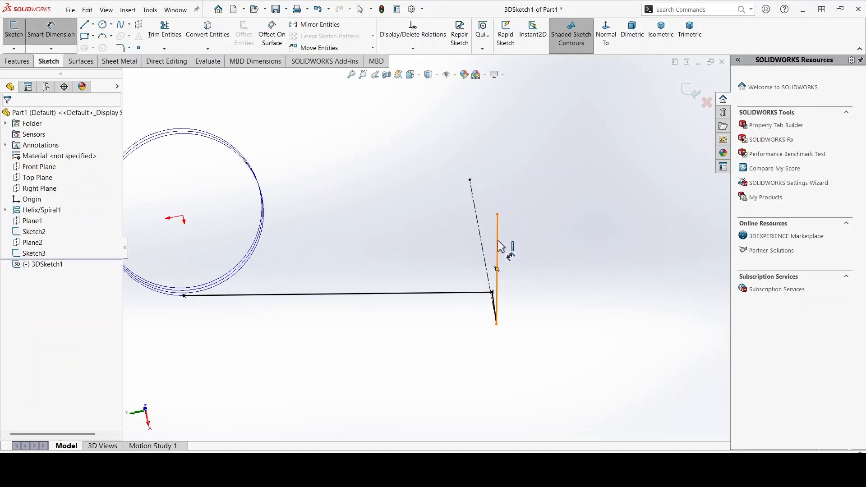
{"action": "left_click", "coordinate": [498, 243]}
{"action": "left_click", "coordinate": [481, 232]}
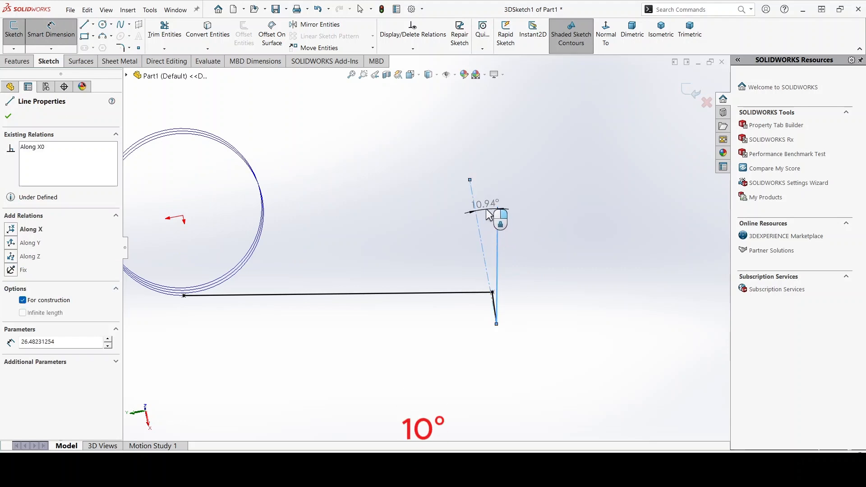
{"action": "left_click", "coordinate": [497, 247]}
{"action": "type", "text": "10"}
{"action": "key", "text": "Return"}
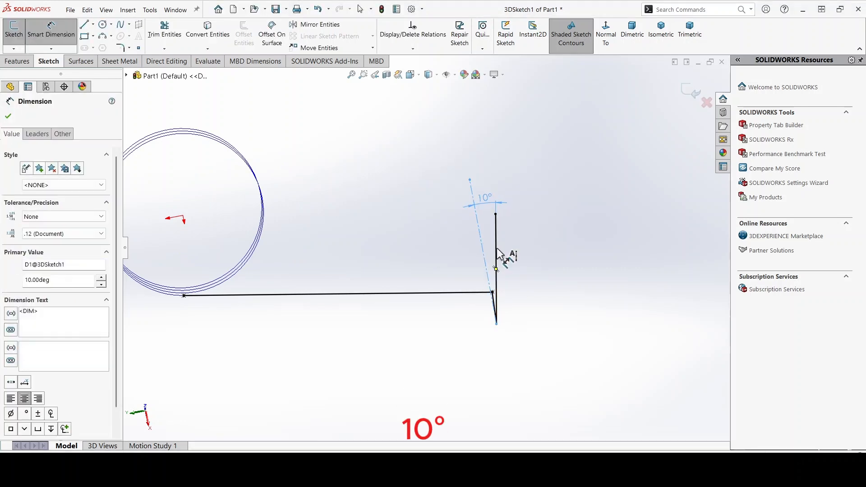
{"action": "scroll", "coordinate": [595, 257], "scroll_direction": "up", "scroll_amount": 3}
{"action": "left_click", "coordinate": [9, 117]}
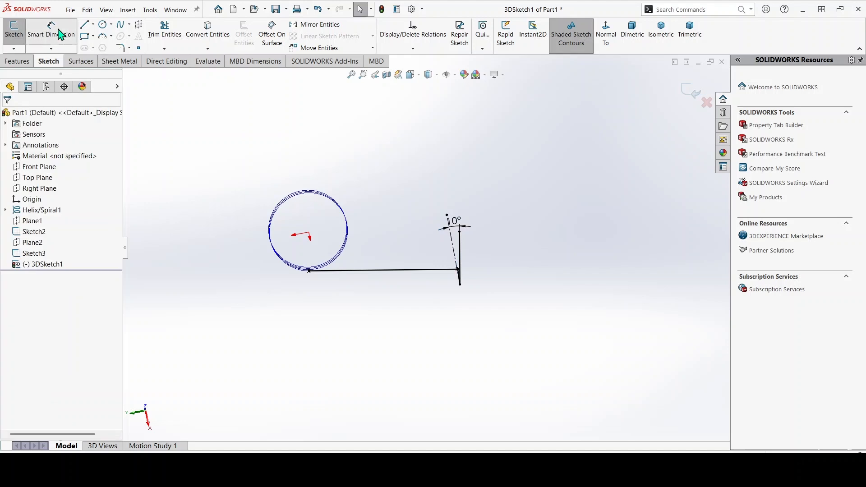
Step: Dimension the leg's middle segment along Z to 12 mm
{"action": "mouse_move", "coordinate": [416, 305]}
{"action": "middle_mouse_down"}
{"action": "mouse_move", "coordinate": [409, 329]}
{"action": "mouse_move", "coordinate": [433, 333]}
{"action": "middle_mouse_up"}
{"action": "right_click_drag", "start_coordinate": [383, 311], "coordinate": [378, 281]}
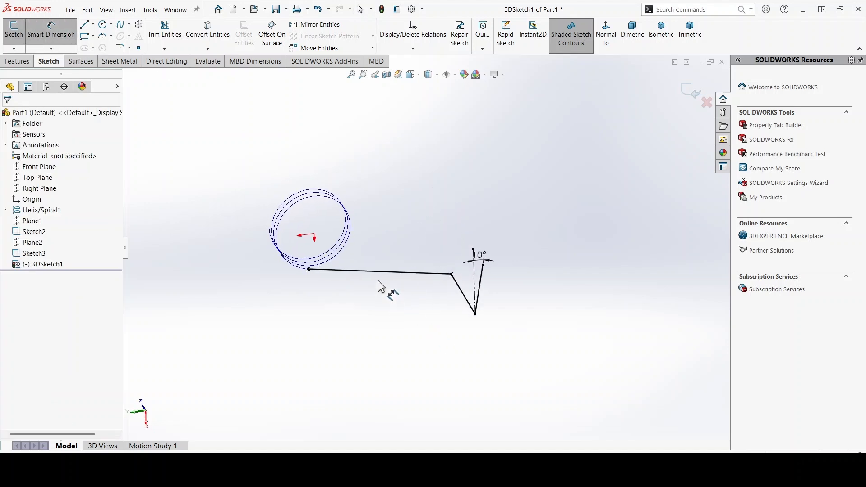
{"action": "left_click", "coordinate": [381, 272]}
{"action": "key", "text": "Escape"}
{"action": "mouse_move", "coordinate": [453, 350]}
{"action": "middle_mouse_down"}
{"action": "mouse_move", "coordinate": [410, 321]}
{"action": "mouse_move", "coordinate": [446, 290]}
{"action": "middle_mouse_up"}
{"action": "left_click", "coordinate": [439, 281]}
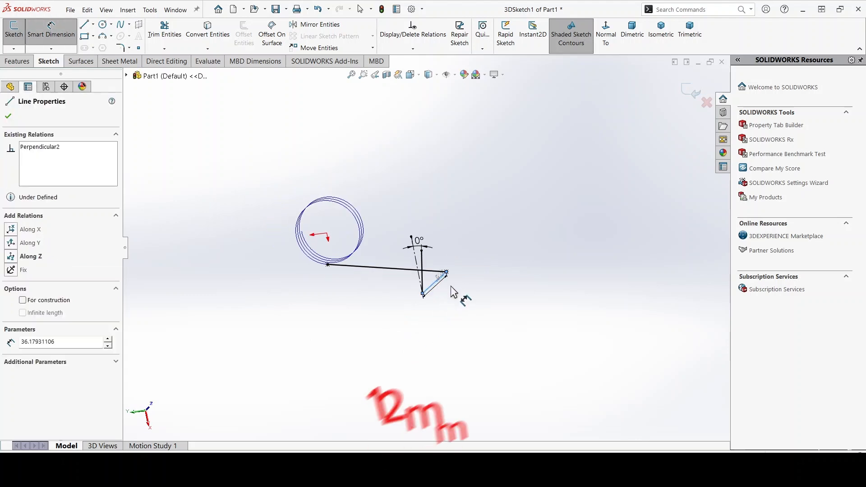
{"action": "left_click", "coordinate": [464, 298]}
{"action": "type", "text": "12"}
{"action": "key", "text": "Return"}
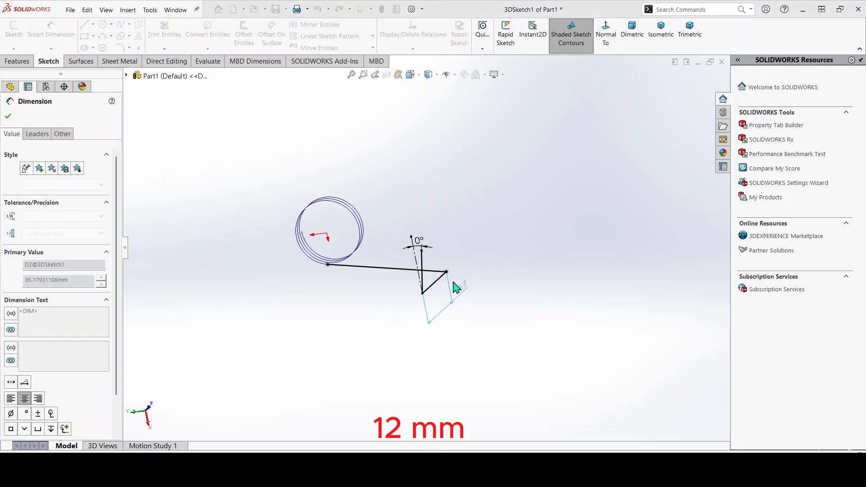
Step: Dimension the angled end segment of the leg to 12 mm
{"action": "scroll", "coordinate": [453, 272], "scroll_direction": "down", "scroll_amount": 3}
{"action": "left_click", "coordinate": [431, 246]}
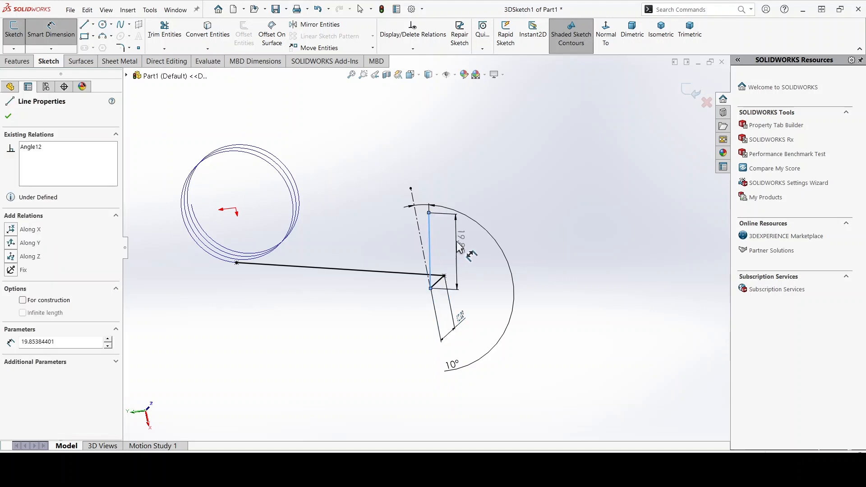
{"action": "left_click", "coordinate": [467, 245]}
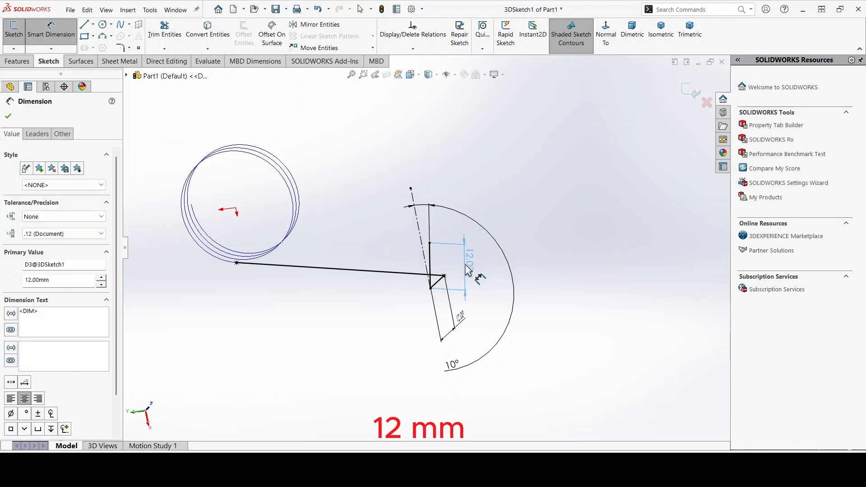
{"action": "type", "text": "12"}
{"action": "key", "text": "Return"}
{"action": "mouse_move", "coordinate": [472, 283]}
{"action": "middle_mouse_down"}
{"action": "mouse_move", "coordinate": [435, 275]}
{"action": "mouse_move", "coordinate": [352, 333]}
{"action": "mouse_move", "coordinate": [360, 356]}
{"action": "mouse_move", "coordinate": [118, 80]}
{"action": "middle_mouse_up"}
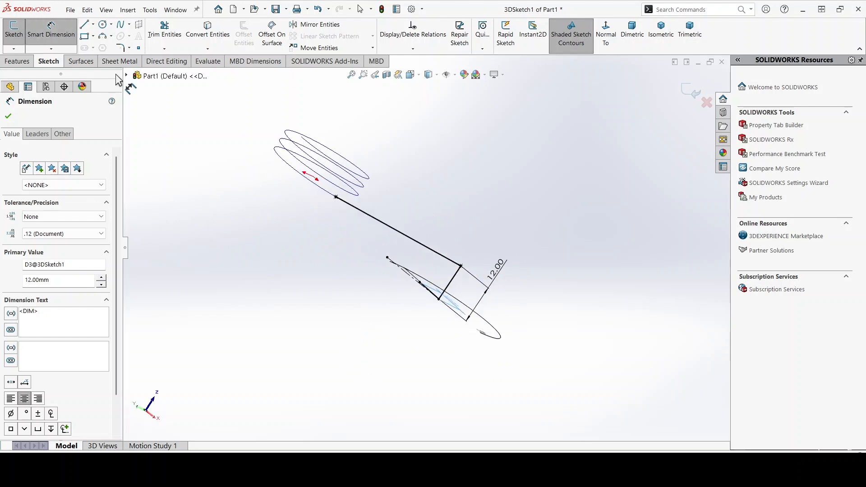
{"action": "left_click", "coordinate": [7, 116]}
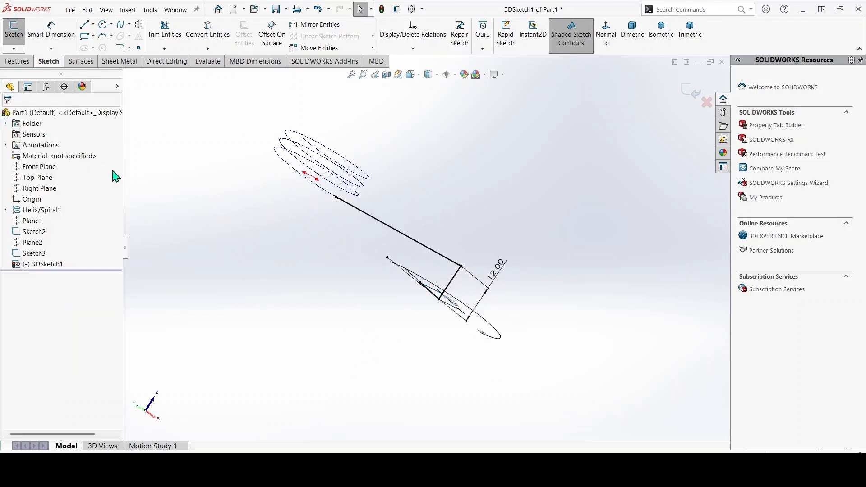
Step: Check the leg's bend radii in the 2D drawing image and apply 3.5 mm sketch fillets to both corners of the leg
{"action": "left_click", "coordinate": [121, 47]}
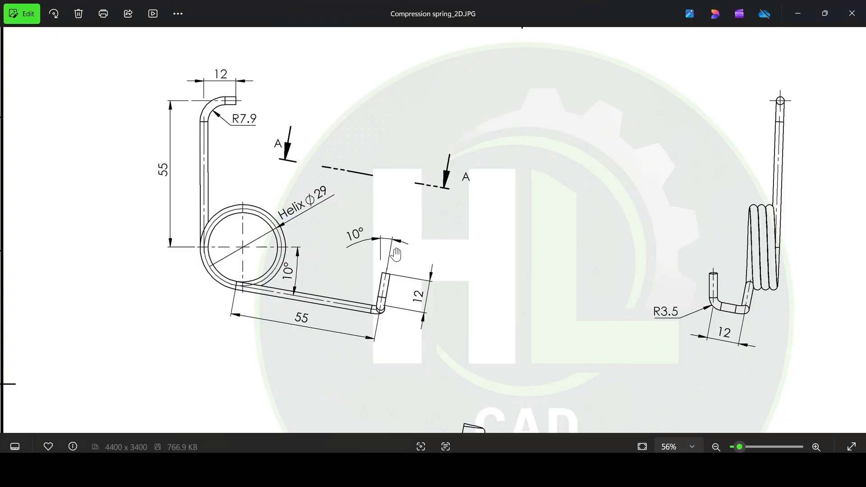
{"action": "scroll", "coordinate": [377, 296], "scroll_direction": "down", "scroll_amount": 3}
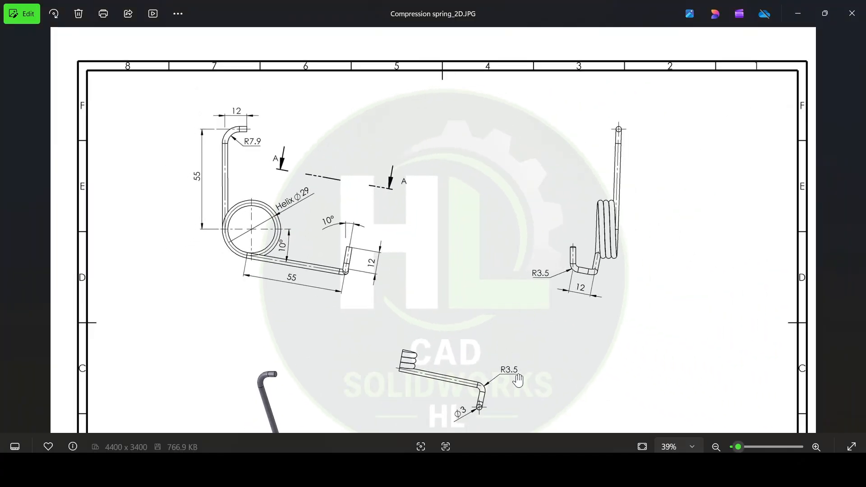
{"action": "left_click_drag", "start_coordinate": [508, 356], "coordinate": [522, 331]}
{"action": "scroll", "coordinate": [603, 261], "scroll_direction": "up", "scroll_amount": 1}
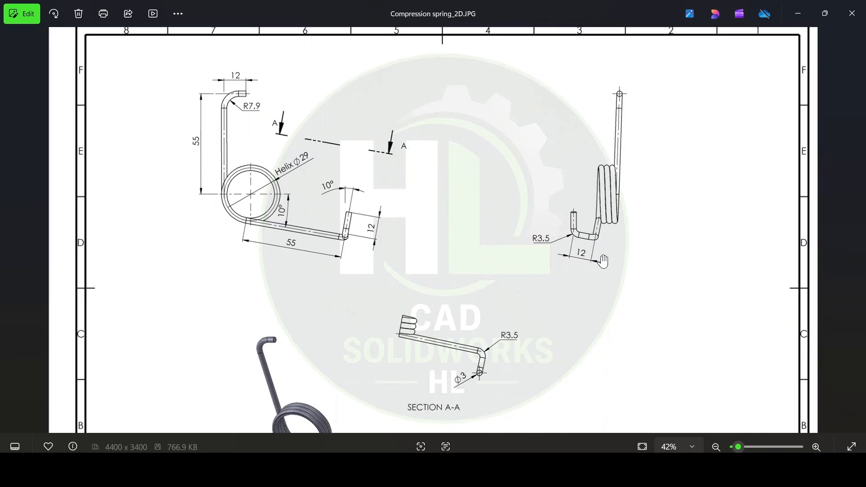
{"action": "scroll", "coordinate": [604, 261], "scroll_direction": "up", "scroll_amount": 2}
{"action": "scroll", "coordinate": [313, 267], "scroll_direction": "down", "scroll_amount": 3}
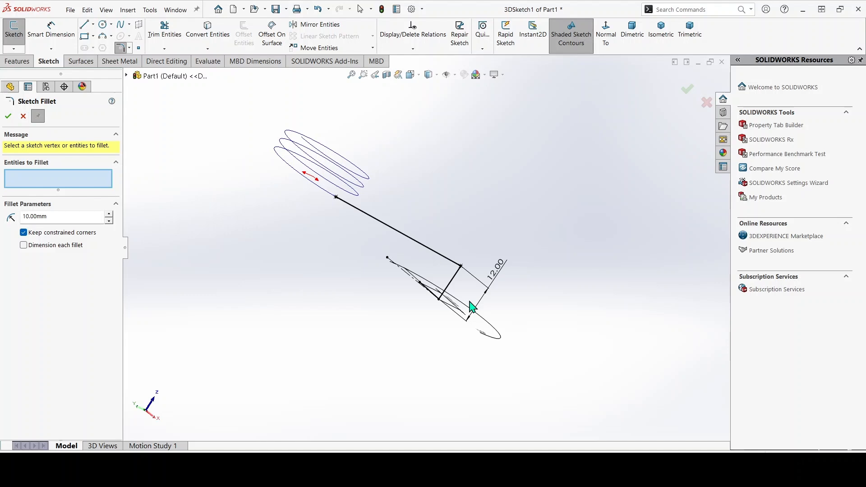
{"action": "mouse_move", "coordinate": [472, 306]}
{"action": "middle_mouse_down"}
{"action": "mouse_move", "coordinate": [456, 246]}
{"action": "mouse_move", "coordinate": [435, 271]}
{"action": "middle_mouse_up"}
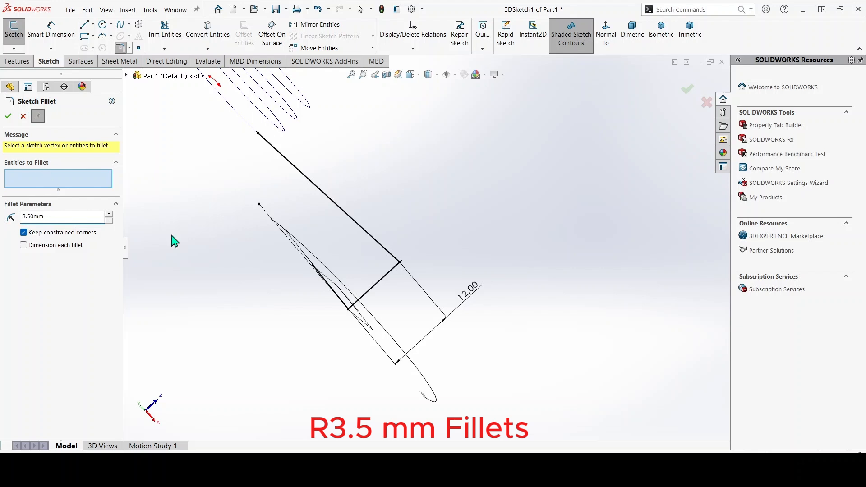
{"action": "scroll", "coordinate": [399, 336], "scroll_direction": "down", "scroll_amount": 2}
{"action": "left_click", "coordinate": [394, 259]}
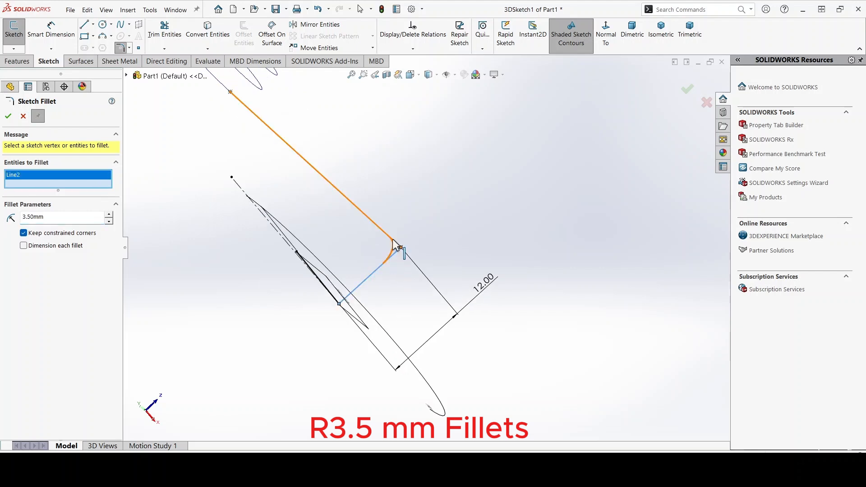
{"action": "left_click", "coordinate": [396, 244]}
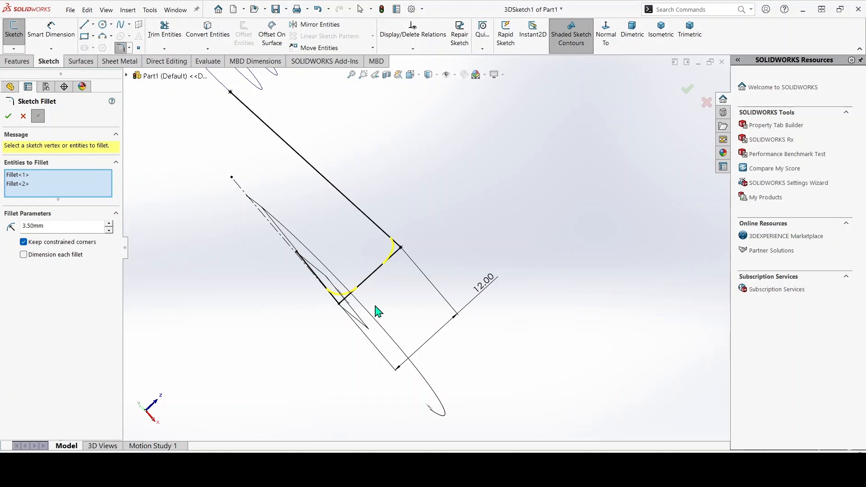
{"action": "mouse_move", "coordinate": [379, 310]}
{"action": "middle_mouse_down"}
{"action": "mouse_move", "coordinate": [410, 284]}
{"action": "mouse_move", "coordinate": [369, 264]}
{"action": "middle_mouse_up"}
{"action": "left_click", "coordinate": [8, 116]}
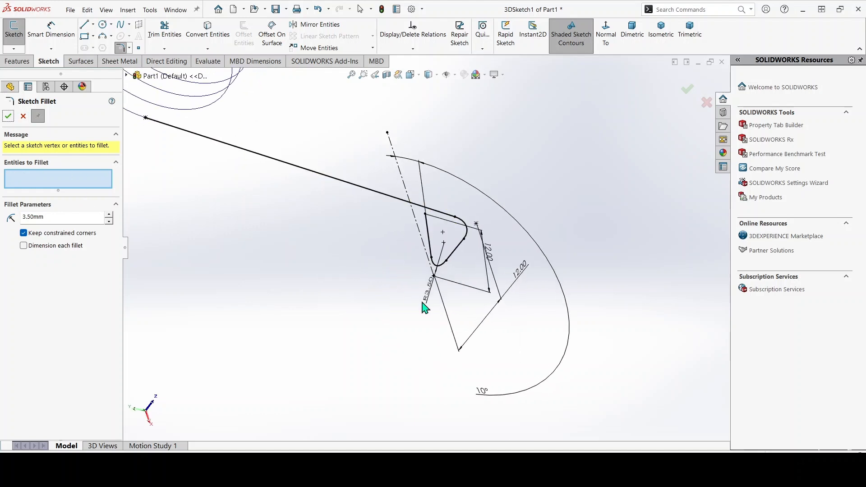
{"action": "left_click", "coordinate": [8, 118]}
{"action": "mouse_move", "coordinate": [329, 338]}
{"action": "middle_mouse_down"}
{"action": "mouse_move", "coordinate": [357, 290]}
{"action": "mouse_move", "coordinate": [380, 199]}
{"action": "mouse_move", "coordinate": [415, 257]}
{"action": "mouse_move", "coordinate": [378, 240]}
{"action": "mouse_move", "coordinate": [368, 218]}
{"action": "middle_mouse_up"}
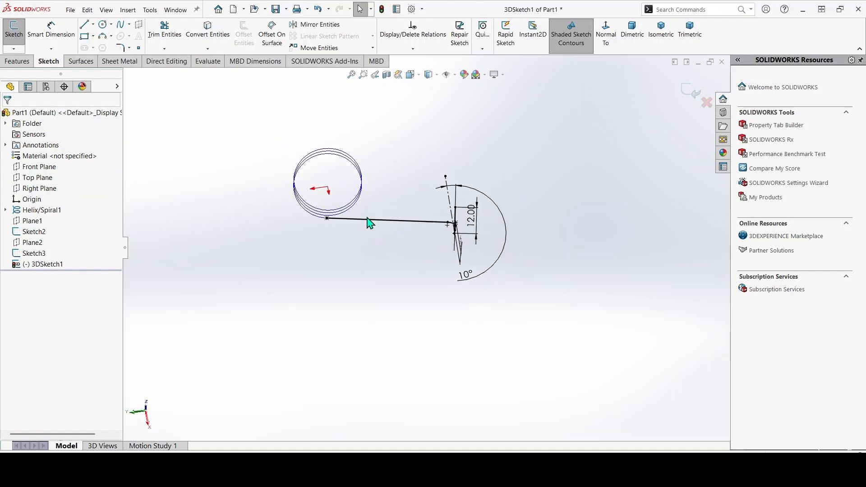
Step: Close the first leg's 3D sketch and inspect the filleted leg path against the helix
{"action": "scroll", "coordinate": [369, 219], "scroll_direction": "down", "scroll_amount": 3}
{"action": "middle_click_drag", "start_coordinate": [435, 266], "coordinate": [436, 231]}
{"action": "scroll", "coordinate": [436, 232], "scroll_direction": "up", "scroll_amount": 3}
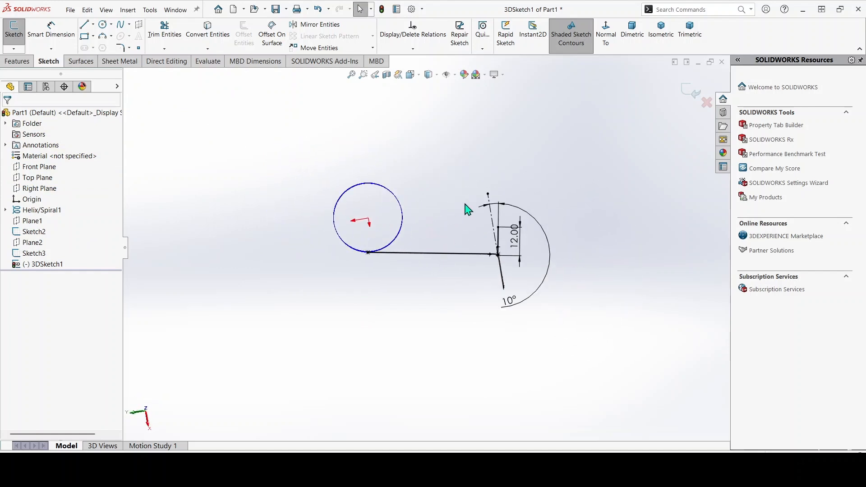
{"action": "left_click", "coordinate": [696, 99]}
{"action": "middle_click_drag", "start_coordinate": [445, 393], "coordinate": [508, 277]}
{"action": "scroll", "coordinate": [494, 268], "scroll_direction": "down", "scroll_amount": 4}
{"action": "scroll", "coordinate": [508, 278], "scroll_direction": "up", "scroll_amount": 1}
{"action": "scroll", "coordinate": [421, 246], "scroll_direction": "up", "scroll_amount": 3}
{"action": "mouse_move", "coordinate": [356, 233]}
{"action": "middle_mouse_down"}
{"action": "mouse_move", "coordinate": [344, 228]}
{"action": "mouse_move", "coordinate": [346, 203]}
{"action": "middle_mouse_up"}
{"action": "scroll", "coordinate": [350, 198], "scroll_direction": "down", "scroll_amount": 4}
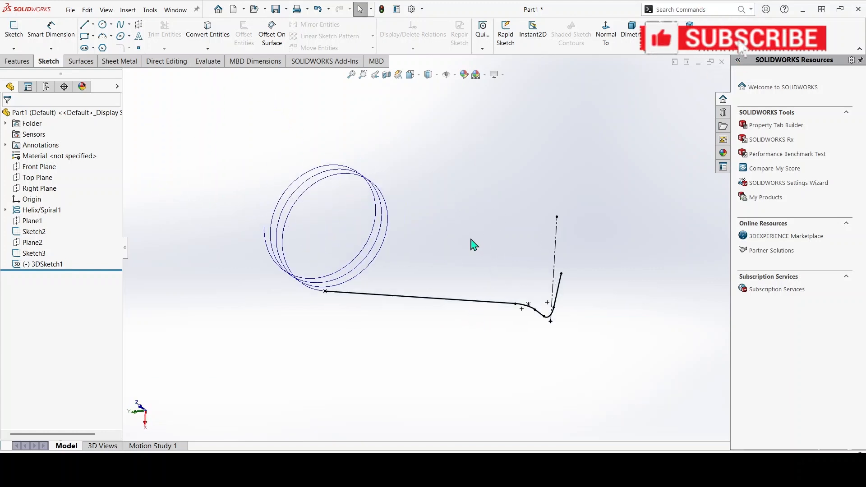
{"action": "middle_click_drag", "start_coordinate": [464, 243], "coordinate": [445, 264]}
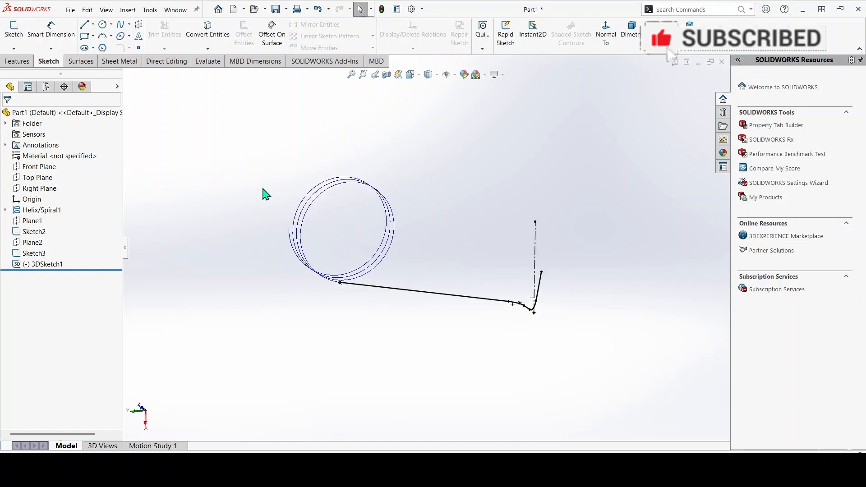
Step: Create a reference plane perpendicular to the helix through its free end point
{"action": "left_click", "coordinate": [17, 63]}
{"action": "left_click", "coordinate": [445, 49]}
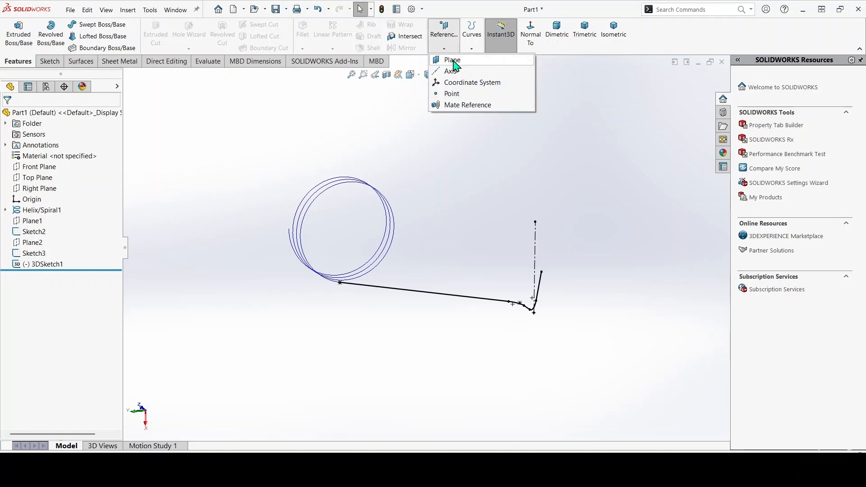
{"action": "left_click", "coordinate": [451, 60]}
{"action": "left_click", "coordinate": [290, 234]}
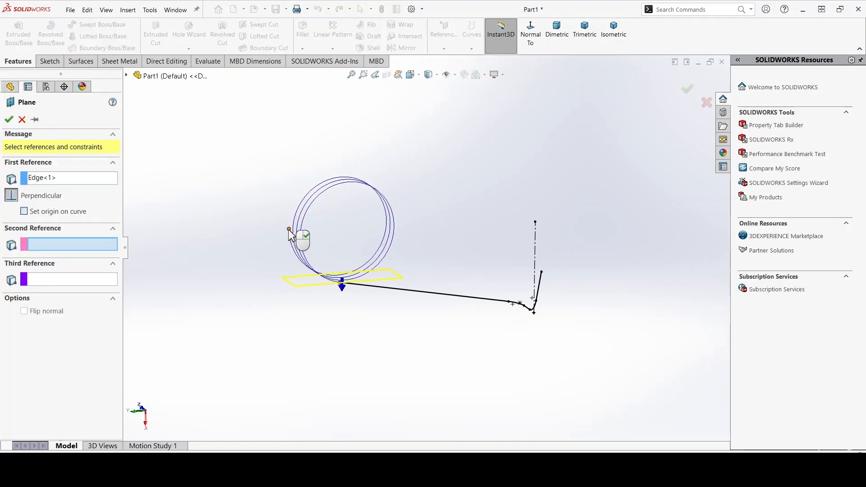
{"action": "left_click", "coordinate": [289, 229]}
{"action": "left_click", "coordinate": [8, 120]}
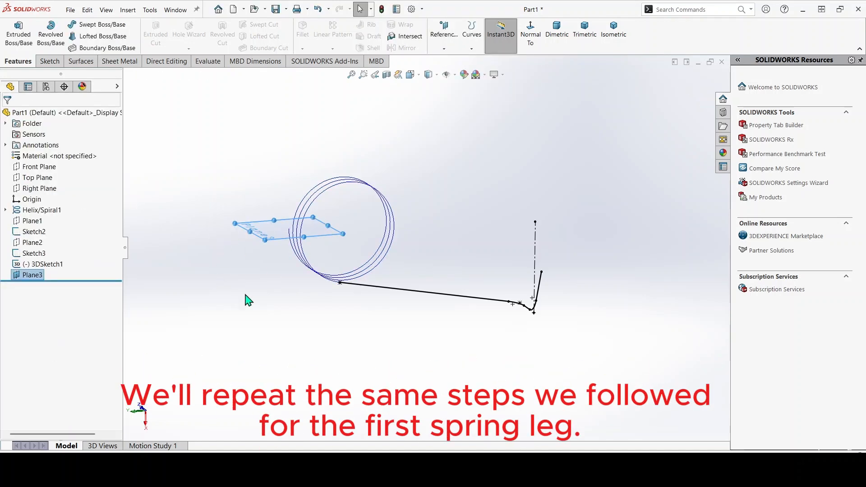
Step: Start a sketch on the new plane at the helix end and place a point beside the helix
{"action": "right_click", "coordinate": [264, 228]}
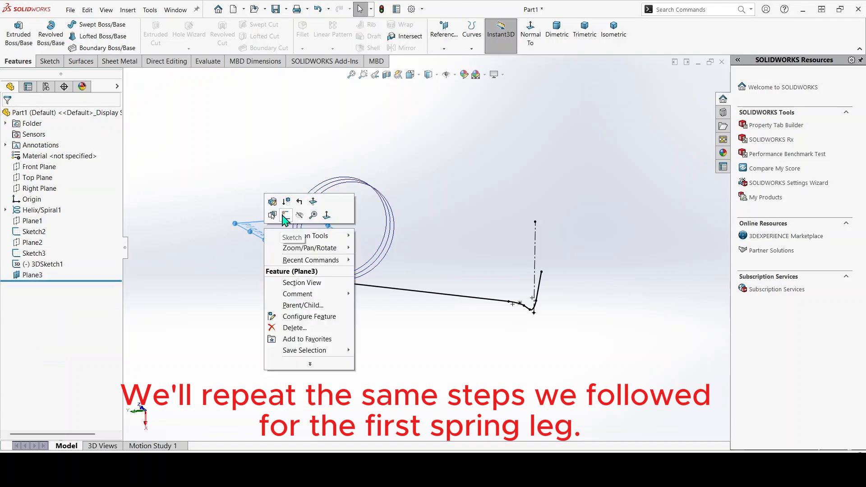
{"action": "left_click", "coordinate": [276, 218]}
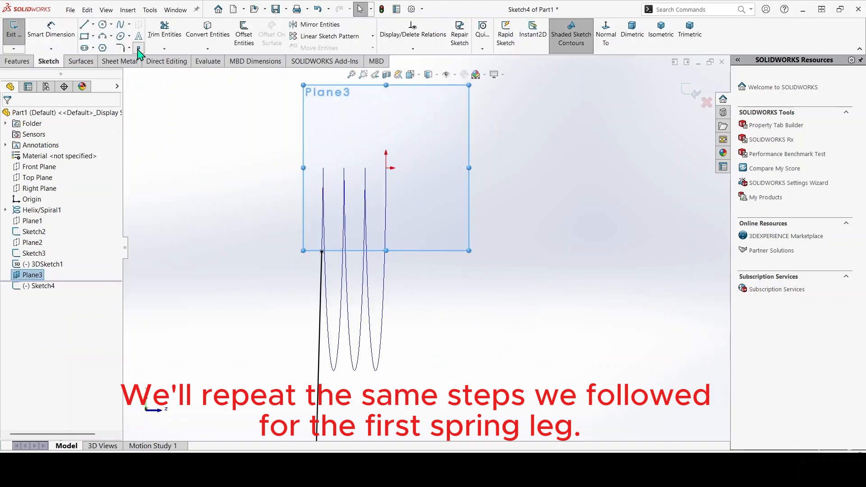
{"action": "left_click", "coordinate": [138, 48]}
{"action": "left_click", "coordinate": [497, 174]}
{"action": "left_click", "coordinate": [8, 116]}
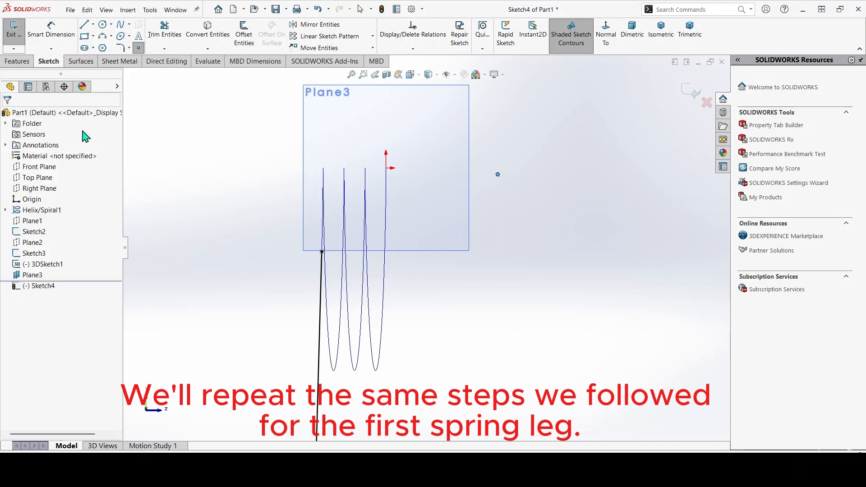
Step: Add a Pierce relation between the sketch point and the helix, and exit the sketch
{"action": "left_click", "coordinate": [497, 175]}
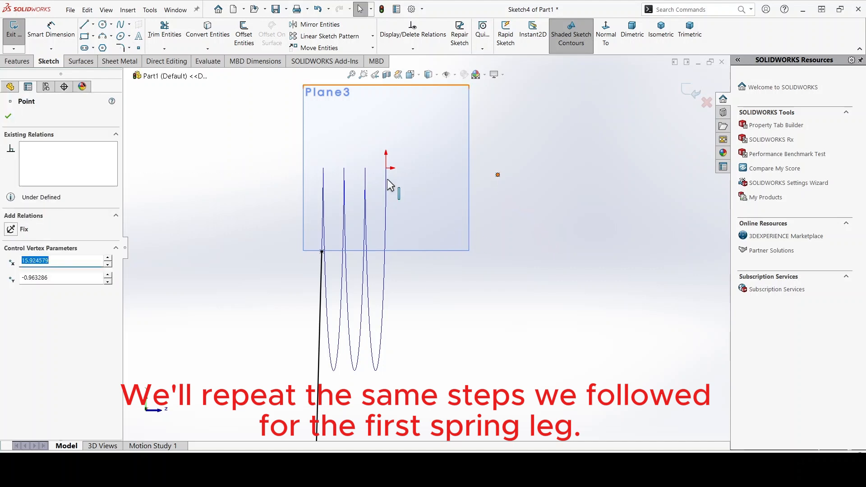
{"action": "left_click", "coordinate": [386, 203], "text": "ctrl"}
{"action": "left_click", "coordinate": [11, 275]}
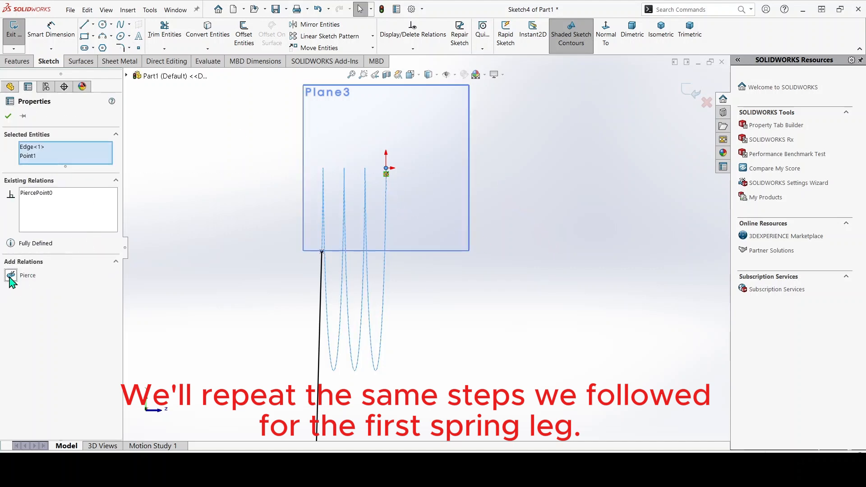
{"action": "left_click", "coordinate": [8, 116]}
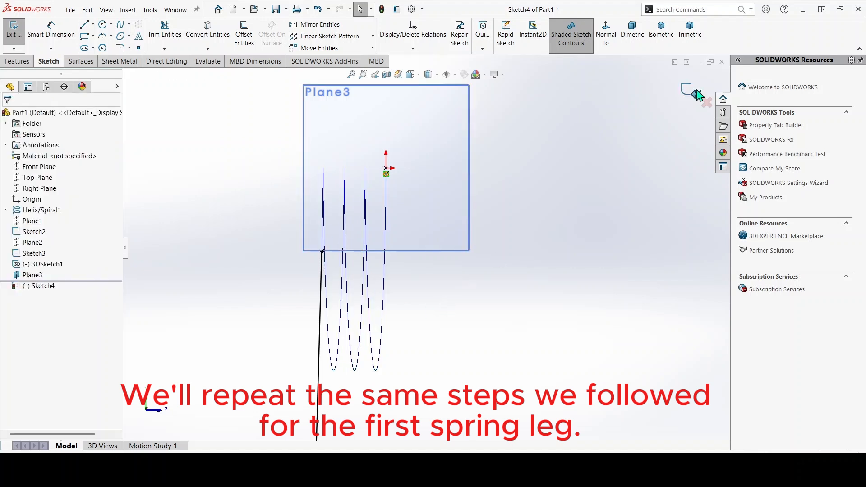
{"action": "double_click", "coordinate": [440, 310]}
{"action": "scroll", "coordinate": [441, 311], "scroll_direction": "up", "scroll_amount": 5}
{"action": "mouse_move", "coordinate": [440, 310]}
{"action": "middle_mouse_down"}
{"action": "mouse_move", "coordinate": [452, 213]}
{"action": "mouse_move", "coordinate": [530, 234]}
{"action": "mouse_move", "coordinate": [502, 210]}
{"action": "middle_mouse_up"}
{"action": "scroll", "coordinate": [345, 300], "scroll_direction": "down", "scroll_amount": 4}
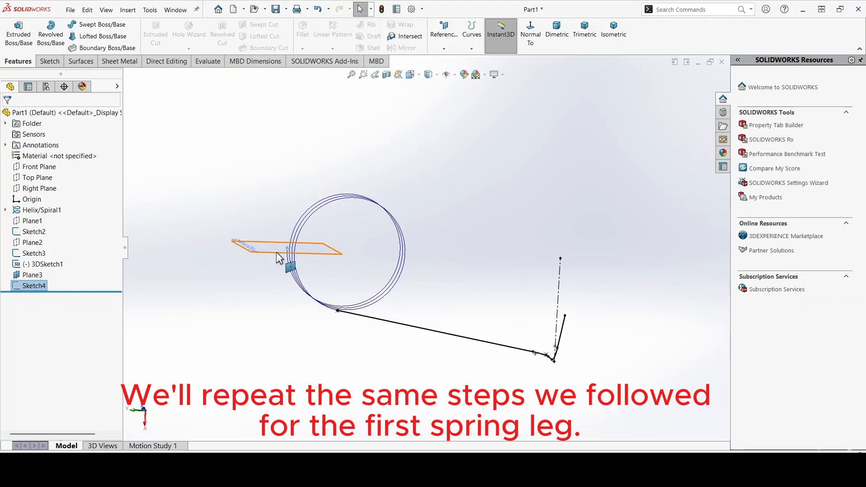
{"action": "right_click", "coordinate": [35, 277]}
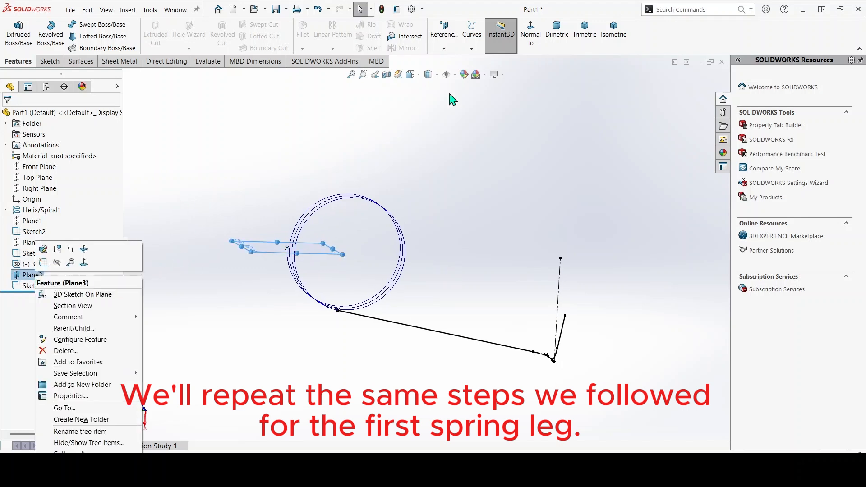
{"action": "left_click", "coordinate": [445, 49]}
{"action": "left_click", "coordinate": [447, 69]}
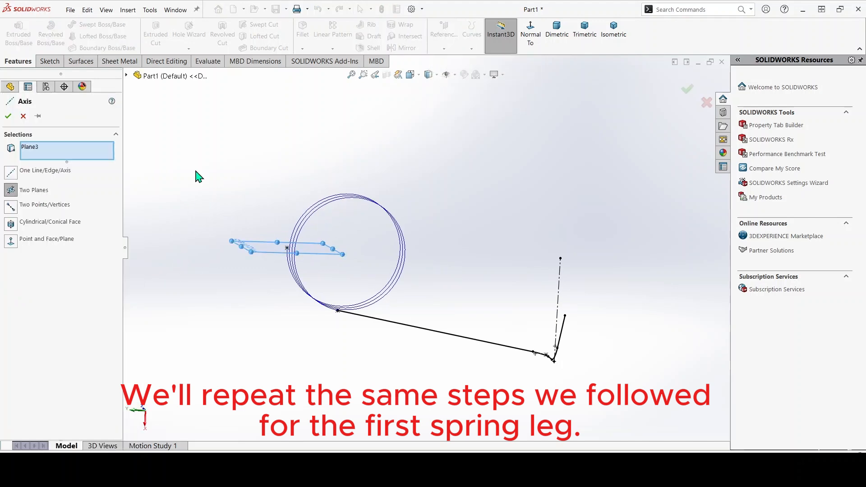
{"action": "left_click", "coordinate": [24, 116]}
{"action": "left_click", "coordinate": [235, 343]}
Step: Create a reference plane offset 55 mm from Plane3, above the coil
{"action": "mouse_move", "coordinate": [236, 343]}
{"action": "middle_mouse_down"}
{"action": "mouse_move", "coordinate": [236, 295]}
{"action": "mouse_move", "coordinate": [230, 332]}
{"action": "middle_mouse_up"}
{"action": "left_click", "coordinate": [33, 275]}
{"action": "left_click", "coordinate": [444, 49]}
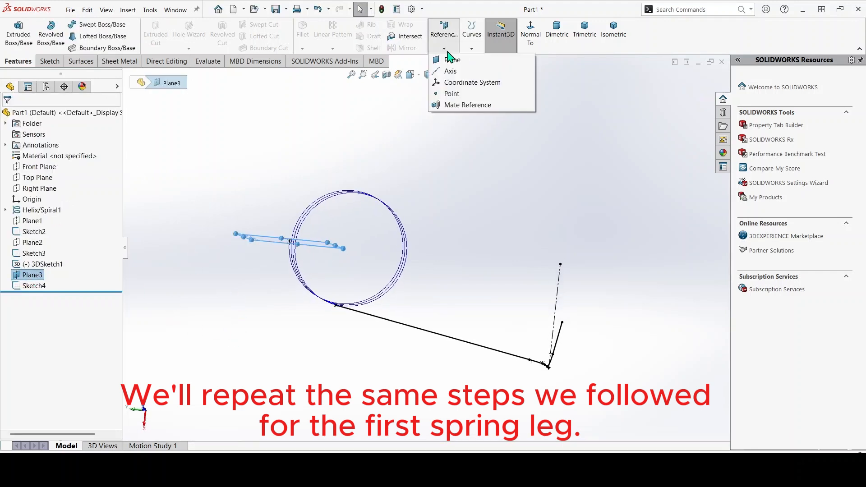
{"action": "left_click", "coordinate": [444, 59]}
{"action": "scroll", "coordinate": [306, 263], "scroll_direction": "up", "scroll_amount": 4}
{"action": "scroll", "coordinate": [475, 149], "scroll_direction": "down", "scroll_amount": 2}
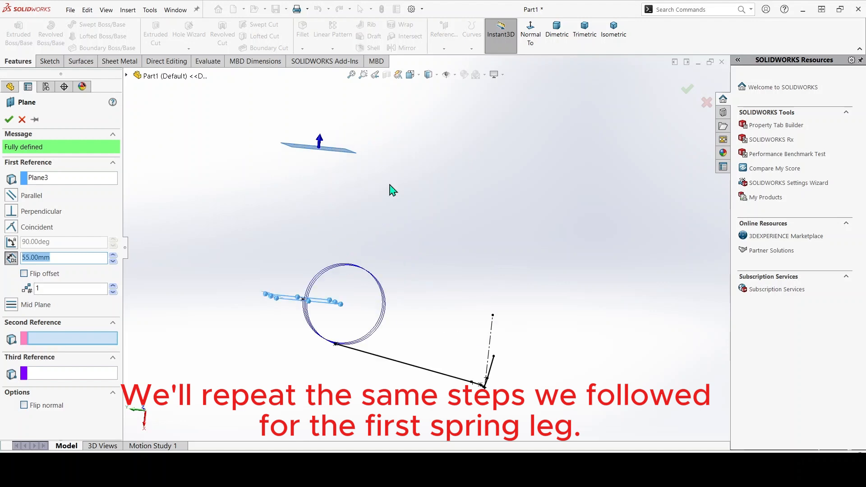
{"action": "left_click", "coordinate": [8, 120]}
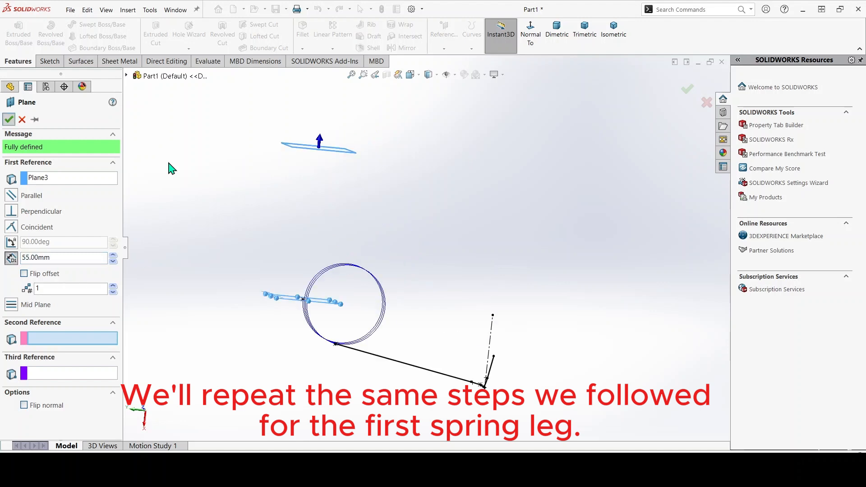
Step: Sketch on the 55 mm offset plane, convert the helix end point into it, and close the sketch
{"action": "right_click", "coordinate": [31, 299]}
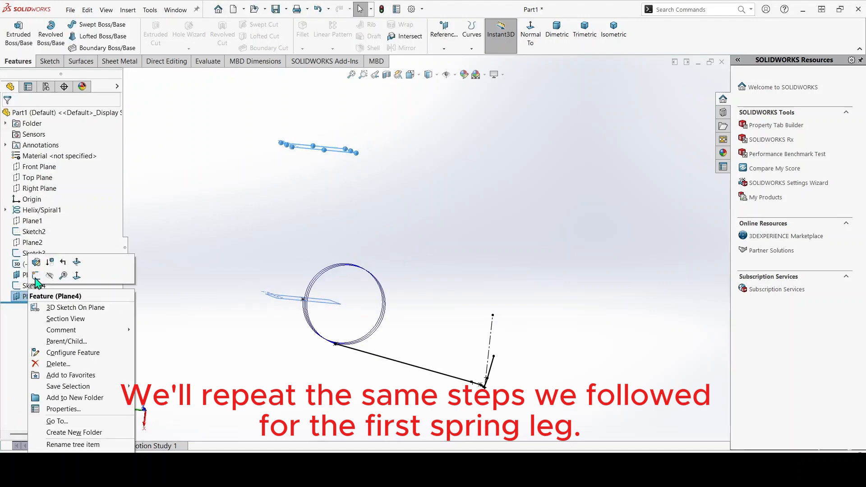
{"action": "left_click", "coordinate": [36, 276]}
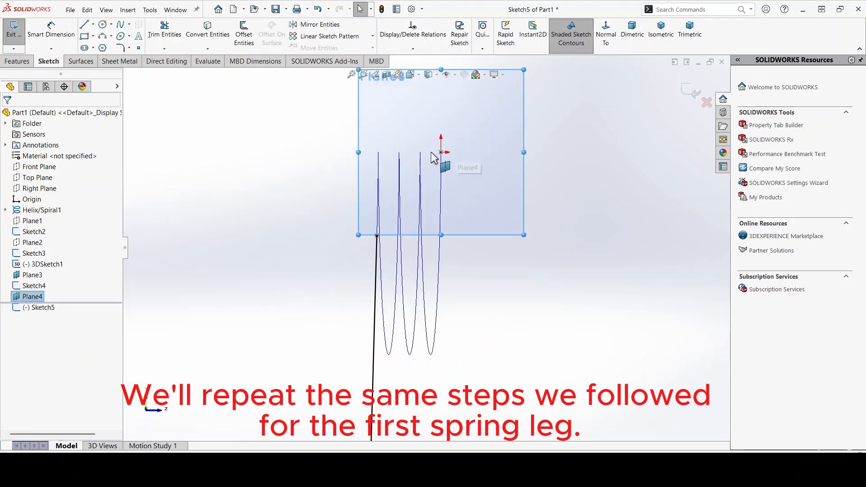
{"action": "left_click", "coordinate": [442, 153]}
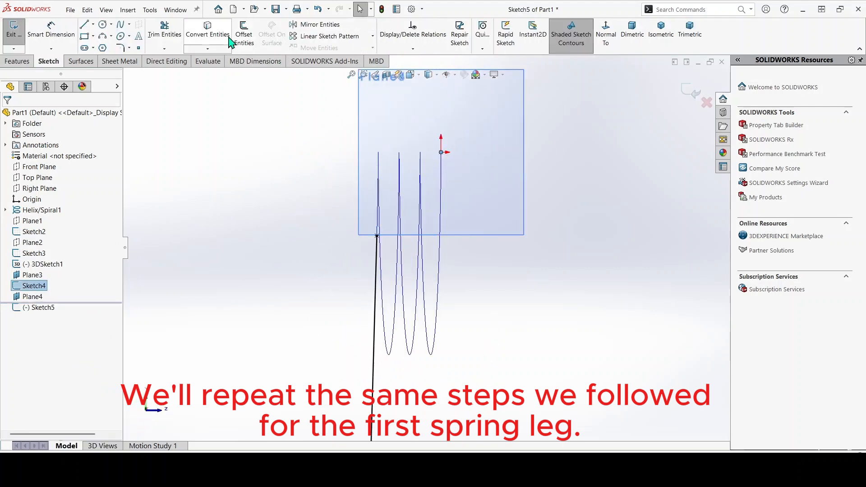
{"action": "double_click", "coordinate": [476, 304]}
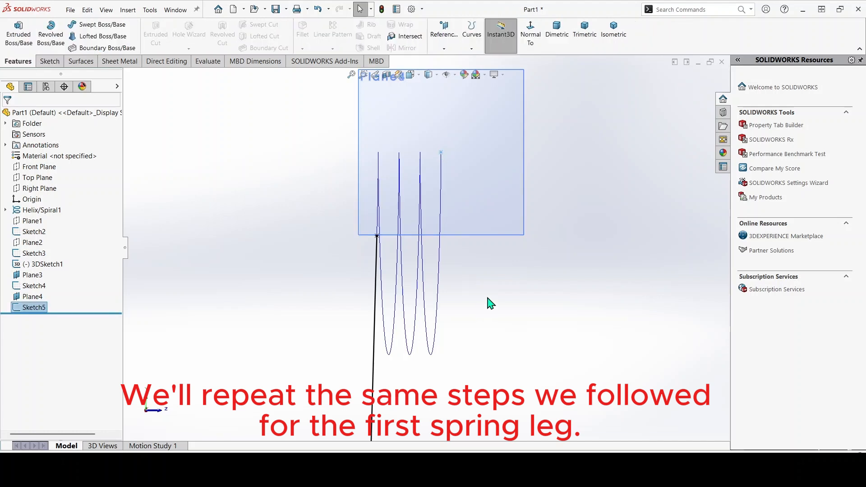
{"action": "left_click", "coordinate": [487, 297]}
Step: Hide the two reference planes, Plane3 and Plane4, used for the second leg
{"action": "scroll", "coordinate": [484, 295], "scroll_direction": "up", "scroll_amount": 5}
{"action": "mouse_move", "coordinate": [484, 294]}
{"action": "middle_mouse_down"}
{"action": "mouse_move", "coordinate": [566, 180]}
{"action": "mouse_move", "coordinate": [499, 257]}
{"action": "mouse_move", "coordinate": [396, 239]}
{"action": "mouse_move", "coordinate": [438, 303]}
{"action": "mouse_move", "coordinate": [445, 261]}
{"action": "mouse_move", "coordinate": [439, 266]}
{"action": "middle_mouse_up"}
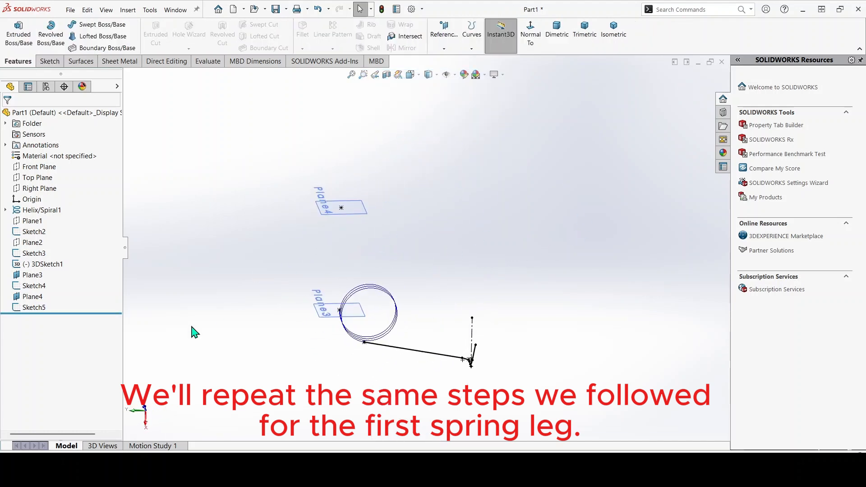
{"action": "right_click", "coordinate": [32, 276]}
{"action": "right_click", "coordinate": [31, 297]}
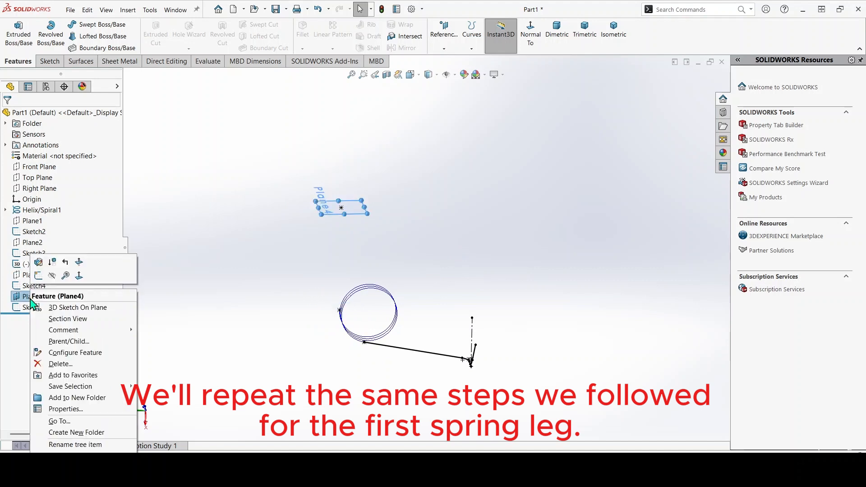
{"action": "left_click", "coordinate": [52, 276]}
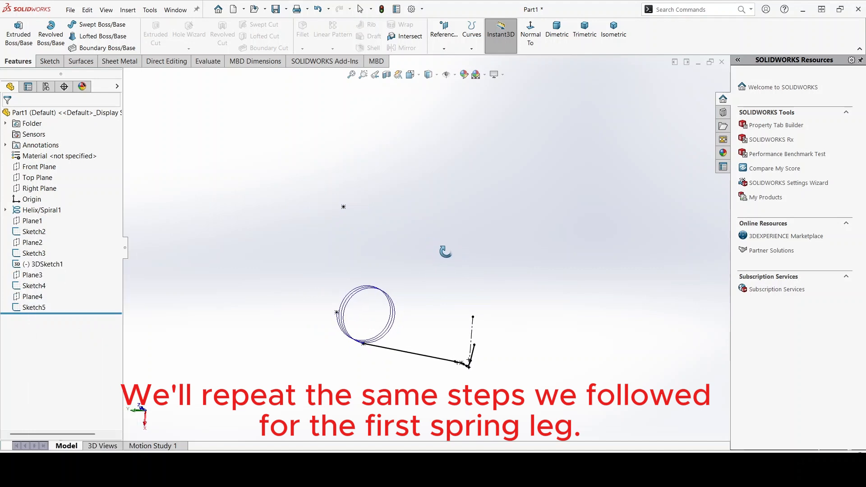
Step: In a new 3D sketch, draw a line from the helix end point to the converted point on the offset plane
{"action": "scroll", "coordinate": [411, 240], "scroll_direction": "down", "scroll_amount": 2}
{"action": "left_click", "coordinate": [43, 63]}
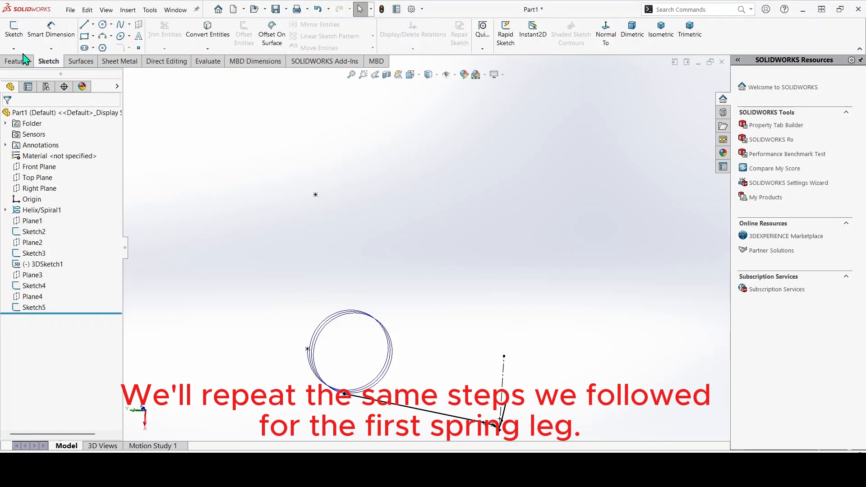
{"action": "left_click", "coordinate": [14, 49]}
{"action": "left_click", "coordinate": [27, 70]}
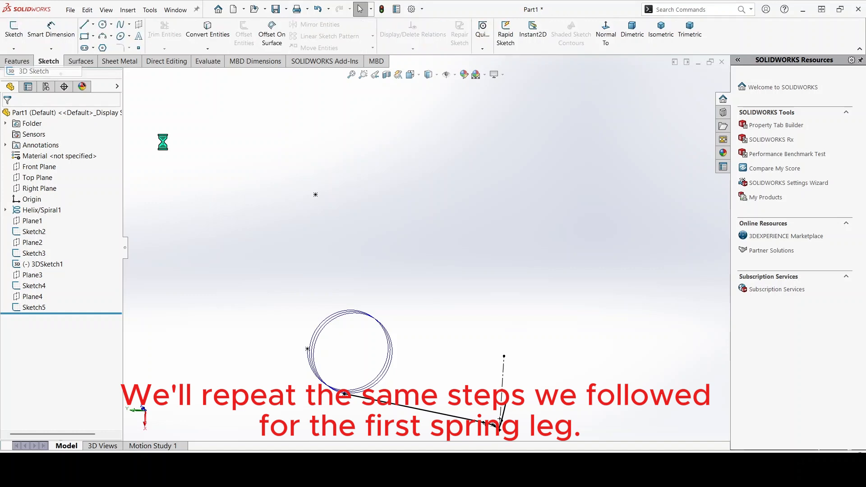
{"action": "left_click", "coordinate": [85, 24]}
{"action": "scroll", "coordinate": [331, 340], "scroll_direction": "down", "scroll_amount": 2}
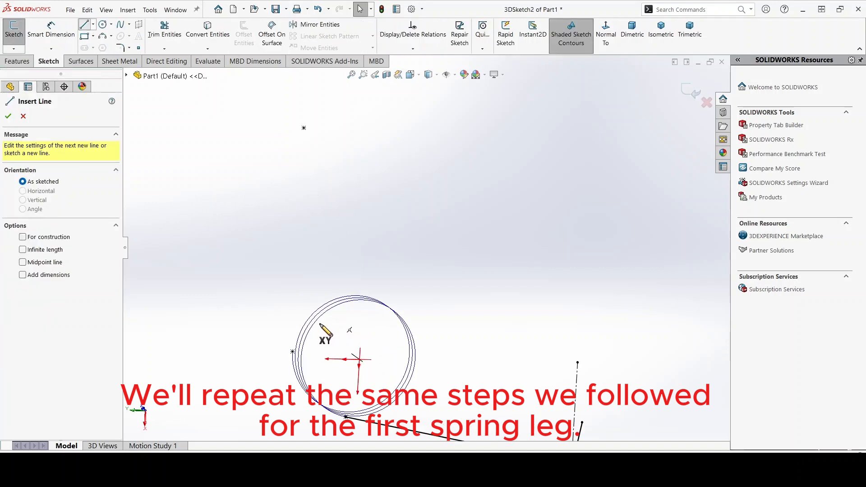
{"action": "left_click", "coordinate": [293, 352]}
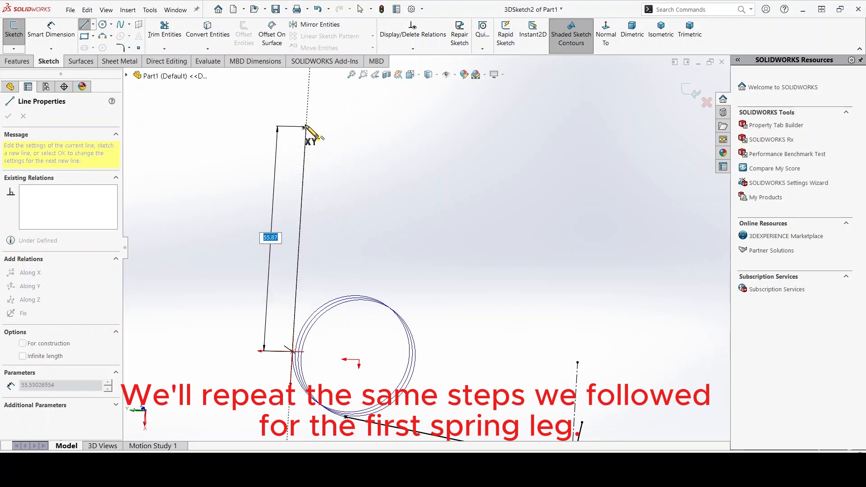
{"action": "scroll", "coordinate": [307, 130], "scroll_direction": "down", "scroll_amount": 2}
{"action": "left_click", "coordinate": [315, 145]}
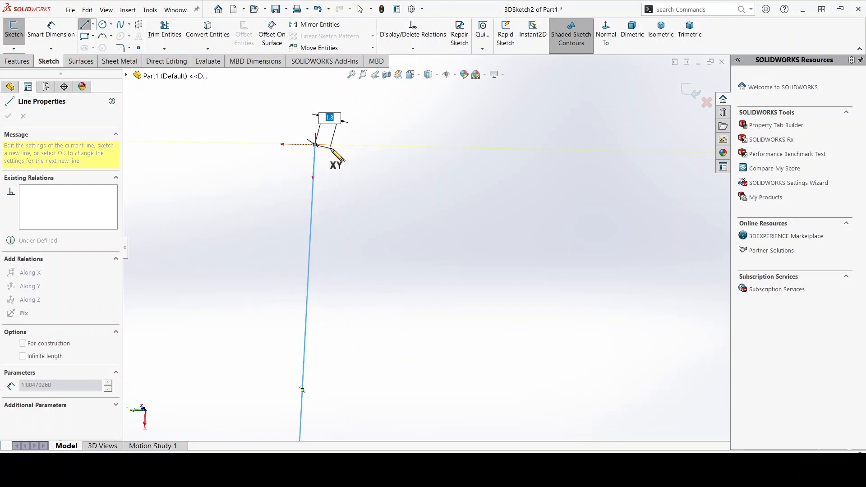
{"action": "right_click", "coordinate": [394, 161]}
{"action": "left_click", "coordinate": [424, 170]}
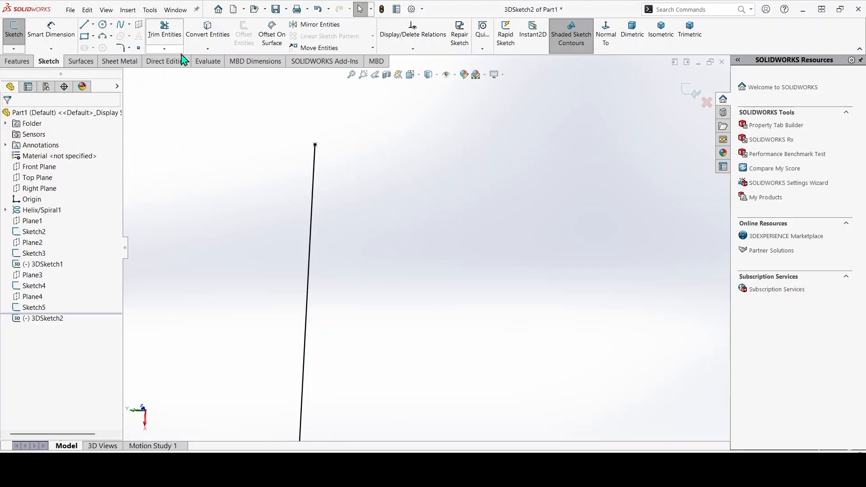
Step: Consult the spring's 2D drawing and draw a line about 7 mm long sideways from the second leg's upper end
{"action": "key", "text": "alt+Tab"}
{"action": "scroll", "coordinate": [367, 323], "scroll_direction": "up", "scroll_amount": 1}
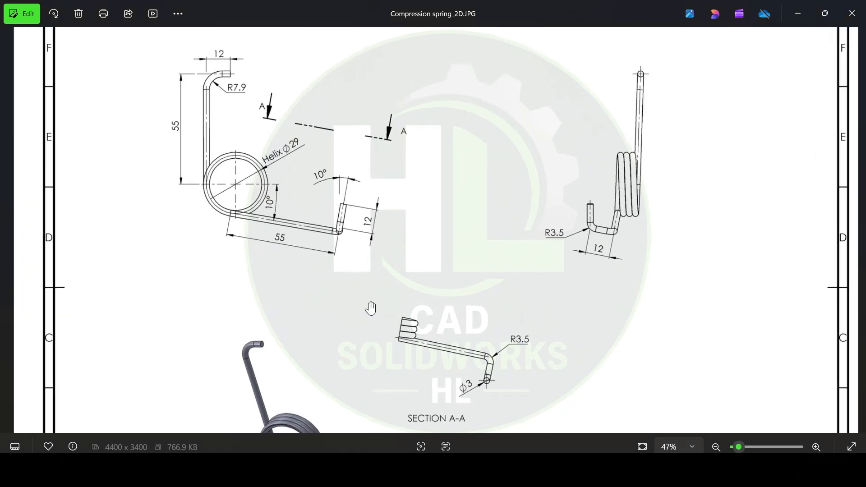
{"action": "left_click_drag", "start_coordinate": [325, 136], "coordinate": [328, 157]}
{"action": "scroll", "coordinate": [217, 84], "scroll_direction": "up", "scroll_amount": 2}
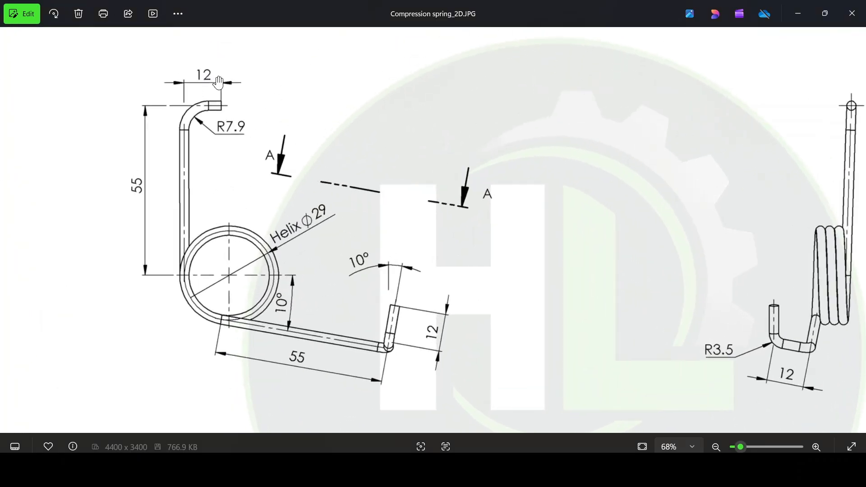
{"action": "key", "text": "alt+Tab"}
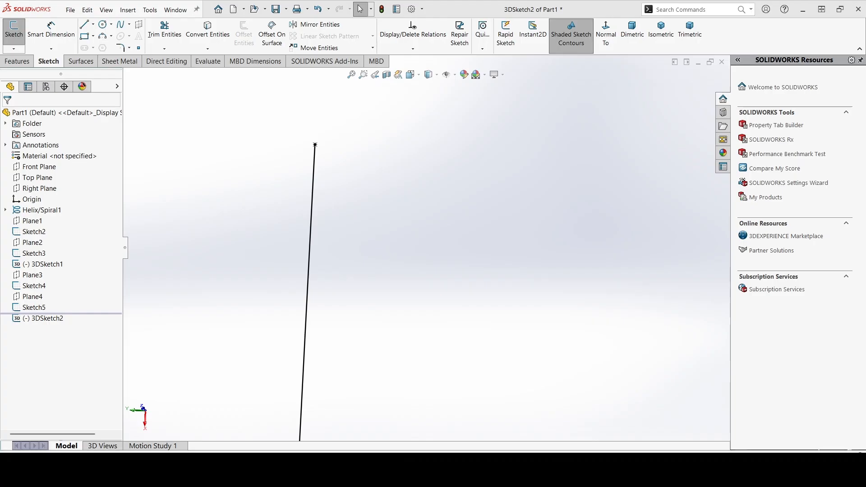
{"action": "left_click", "coordinate": [315, 144]}
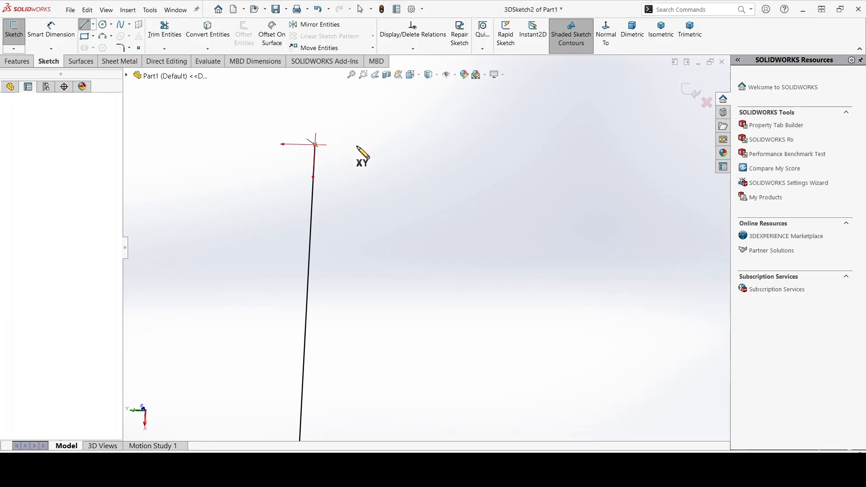
{"action": "left_click", "coordinate": [377, 146]}
{"action": "right_click", "coordinate": [399, 181]}
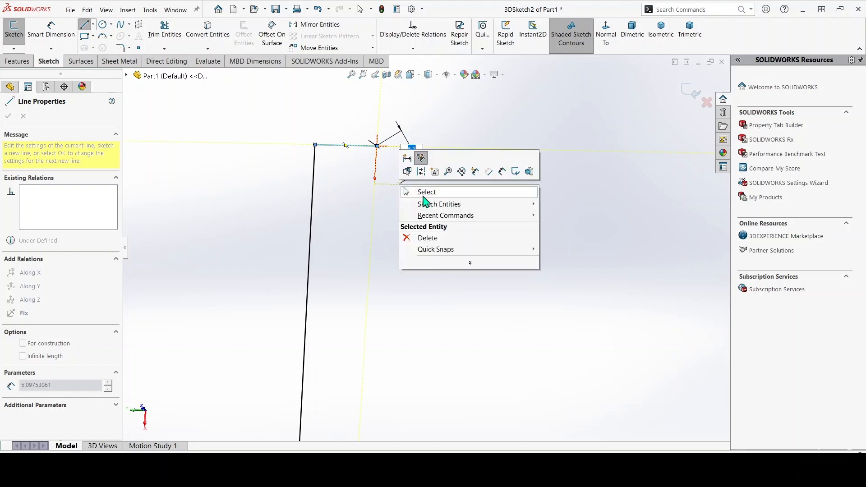
{"action": "left_click", "coordinate": [422, 191]}
Step: Dimension the short end line of the second leg to 12 mm
{"action": "left_click", "coordinate": [64, 38]}
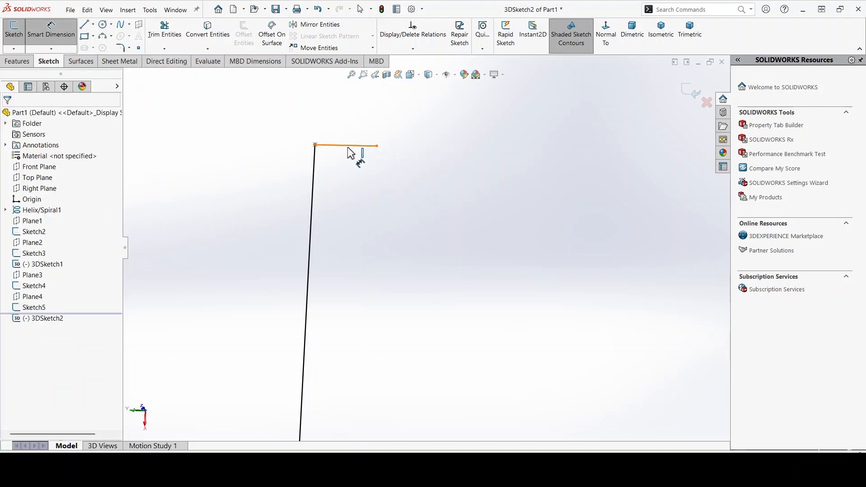
{"action": "left_click", "coordinate": [351, 151]}
{"action": "left_click", "coordinate": [347, 115]}
{"action": "key", "text": "Return"}
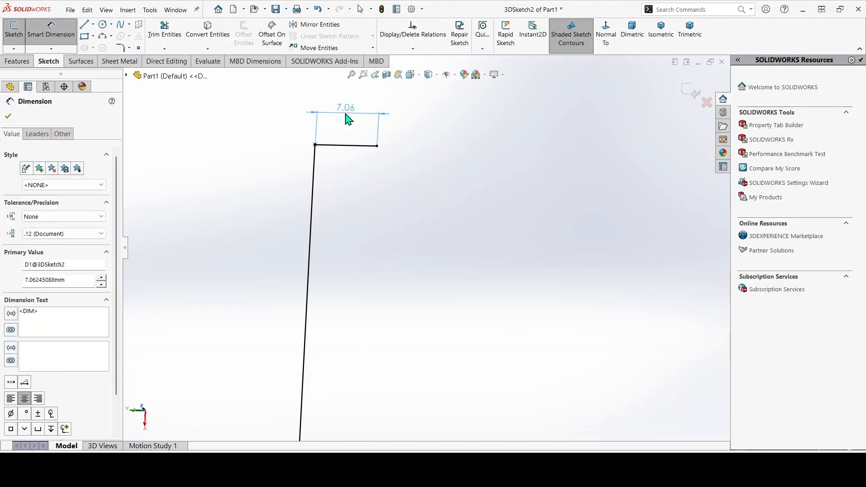
{"action": "left_click", "coordinate": [310, 243]}
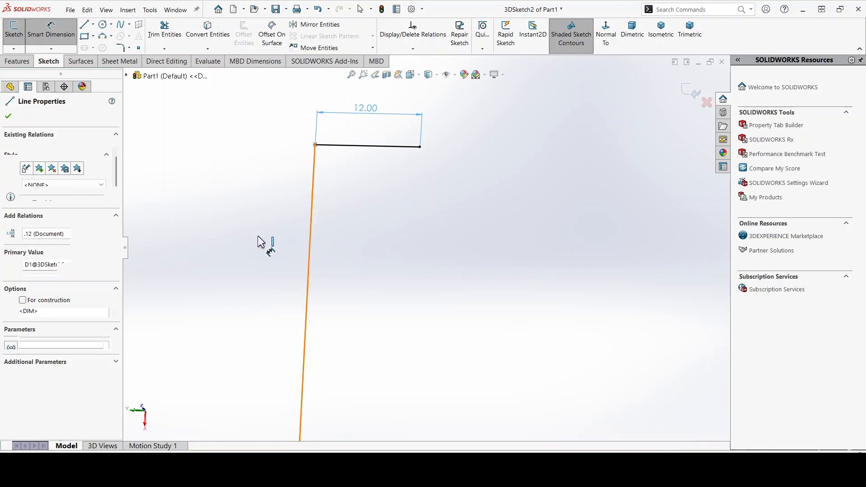
{"action": "key", "text": "Escape"}
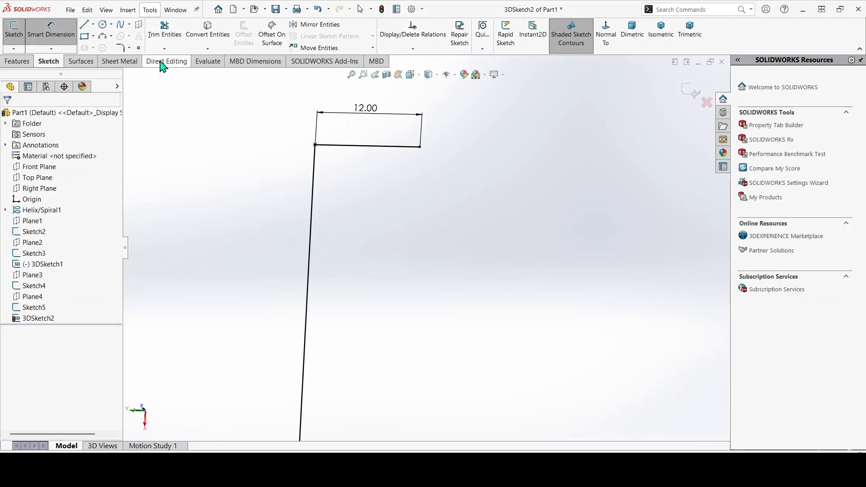
Step: Round the corner between the second leg and its end line with a 7.9 mm sketch fillet and close the 3D sketch
{"action": "left_click", "coordinate": [120, 48]}
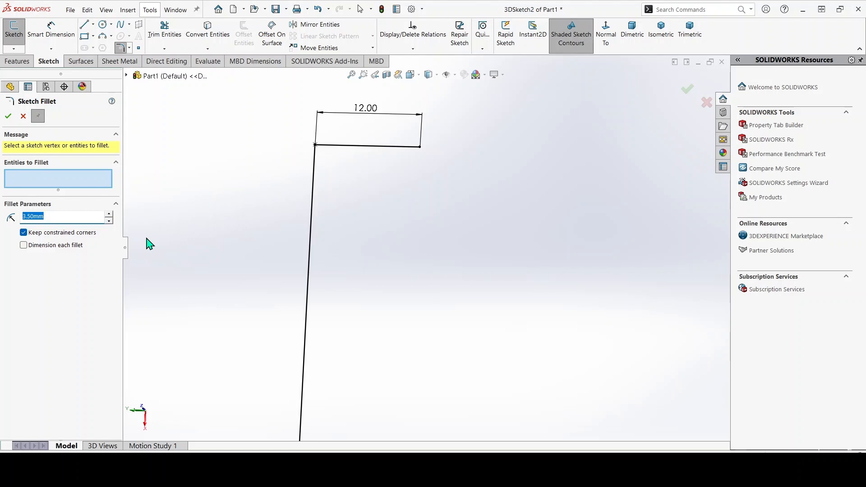
{"action": "left_click", "coordinate": [349, 154]}
{"action": "left_click", "coordinate": [317, 207]}
{"action": "left_click", "coordinate": [9, 120]}
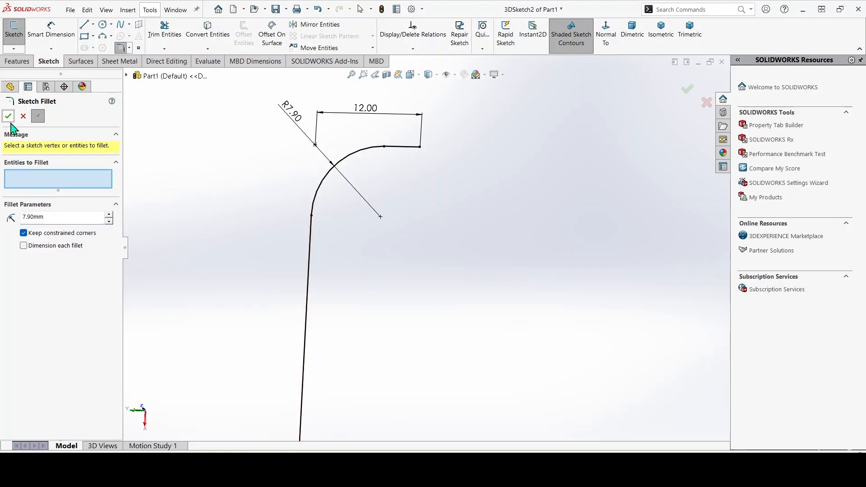
{"action": "left_click", "coordinate": [686, 94]}
{"action": "scroll", "coordinate": [409, 235], "scroll_direction": "up", "scroll_amount": 5}
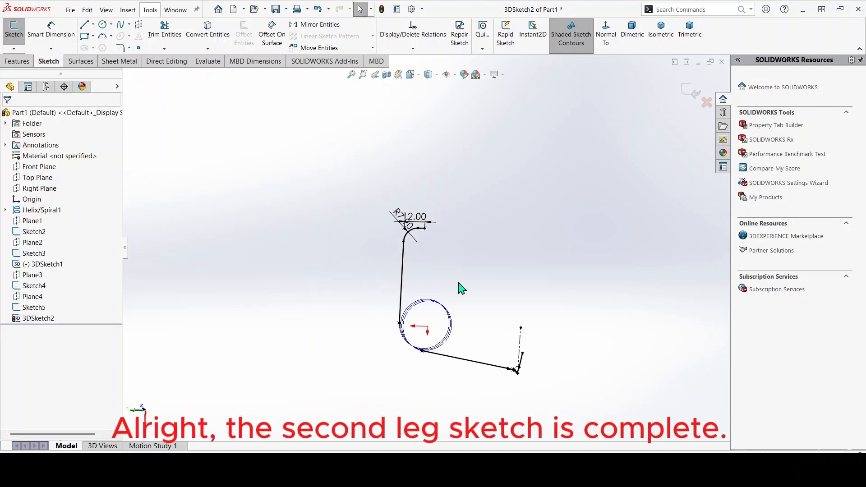
{"action": "scroll", "coordinate": [468, 280], "scroll_direction": "up", "scroll_amount": 2}
{"action": "mouse_move", "coordinate": [470, 281]}
{"action": "middle_mouse_down"}
{"action": "mouse_move", "coordinate": [508, 318]}
{"action": "mouse_move", "coordinate": [493, 312]}
{"action": "middle_mouse_up"}
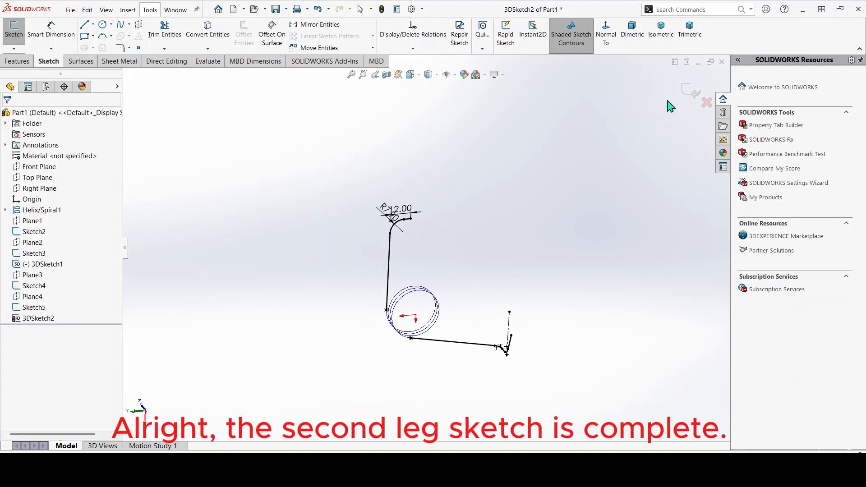
{"action": "scroll", "coordinate": [486, 341], "scroll_direction": "down", "scroll_amount": 4}
{"action": "scroll", "coordinate": [470, 340], "scroll_direction": "up", "scroll_amount": 2}
{"action": "mouse_move", "coordinate": [469, 339]}
{"action": "middle_mouse_down"}
{"action": "mouse_move", "coordinate": [452, 323]}
{"action": "mouse_move", "coordinate": [466, 305]}
{"action": "mouse_move", "coordinate": [462, 289]}
{"action": "middle_mouse_up"}
{"action": "left_click", "coordinate": [460, 199]}
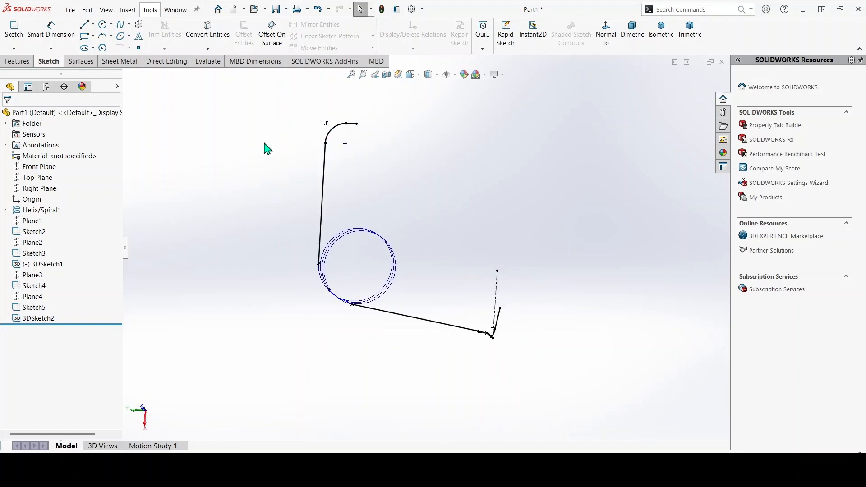
Step: Create a composite curve joining 3DSketch2, Helix/Spiral1 and the first leg's 3D sketch
{"action": "left_click", "coordinate": [18, 62]}
{"action": "left_click", "coordinate": [472, 49]}
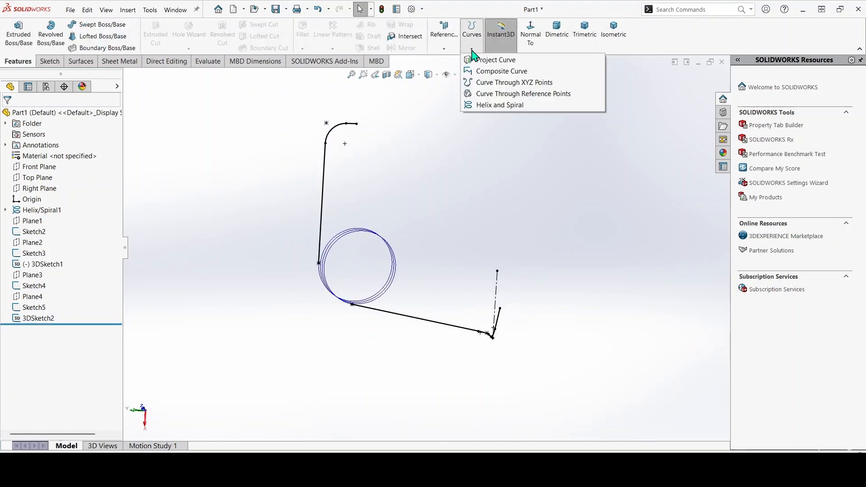
{"action": "left_click", "coordinate": [478, 71]}
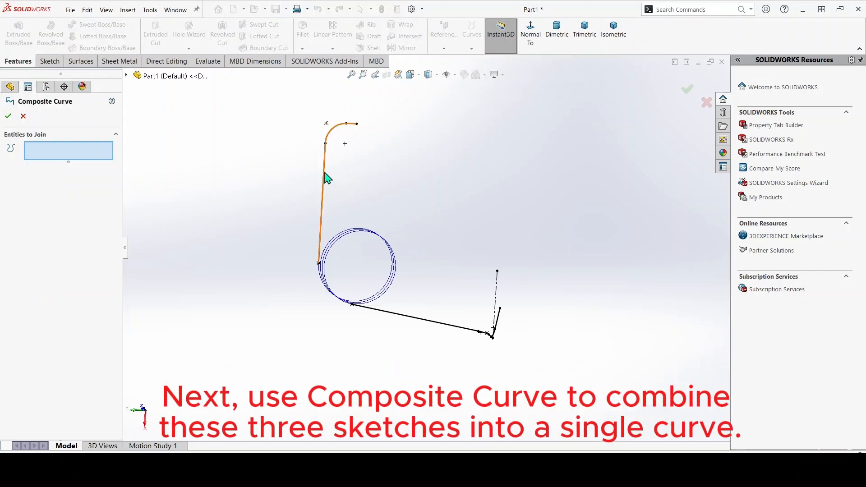
{"action": "left_click", "coordinate": [324, 173]}
{"action": "left_click", "coordinate": [369, 233]}
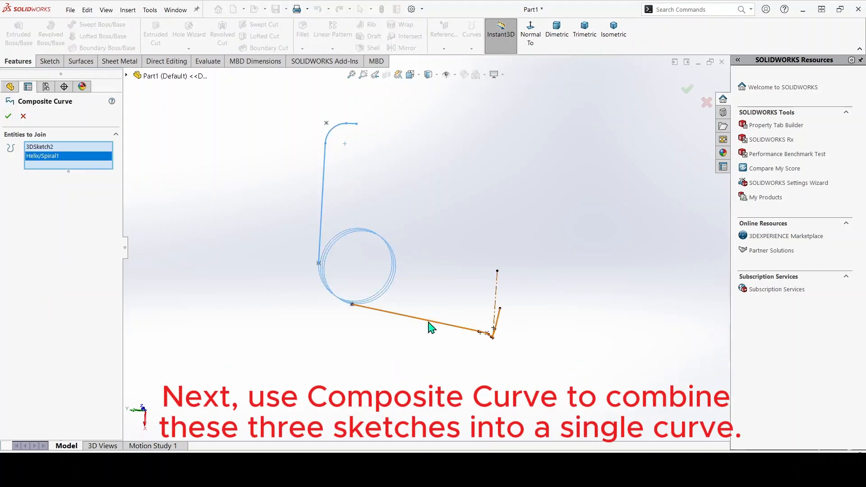
{"action": "left_click", "coordinate": [429, 321]}
{"action": "left_click", "coordinate": [8, 117]}
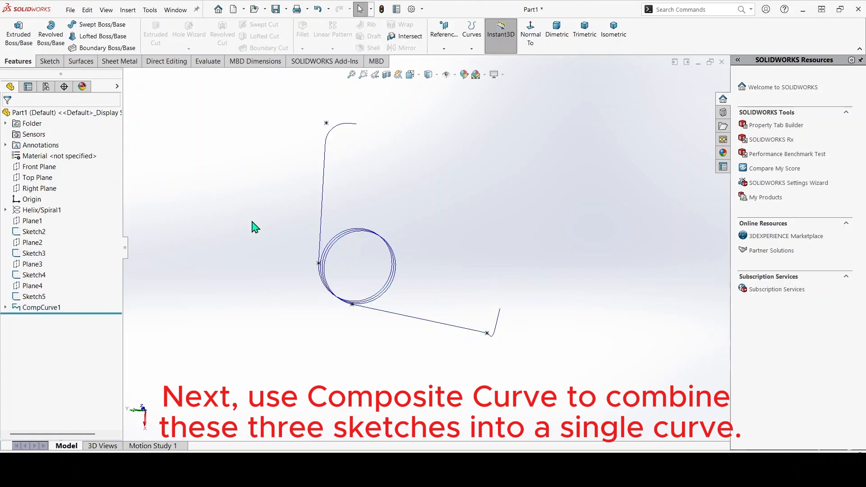
Step: Sweep a 3 mm diameter circular profile along the composite curve to form the spring wire
{"action": "scroll", "coordinate": [363, 271], "scroll_direction": "up", "scroll_amount": 2}
{"action": "scroll", "coordinate": [387, 272], "scroll_direction": "down", "scroll_amount": 2}
{"action": "middle_click_drag", "start_coordinate": [427, 271], "coordinate": [463, 278]}
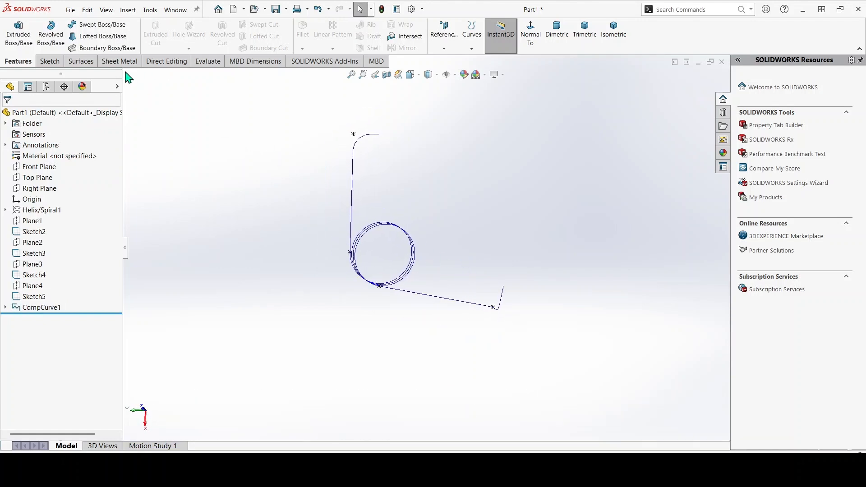
{"action": "left_click", "coordinate": [100, 24]}
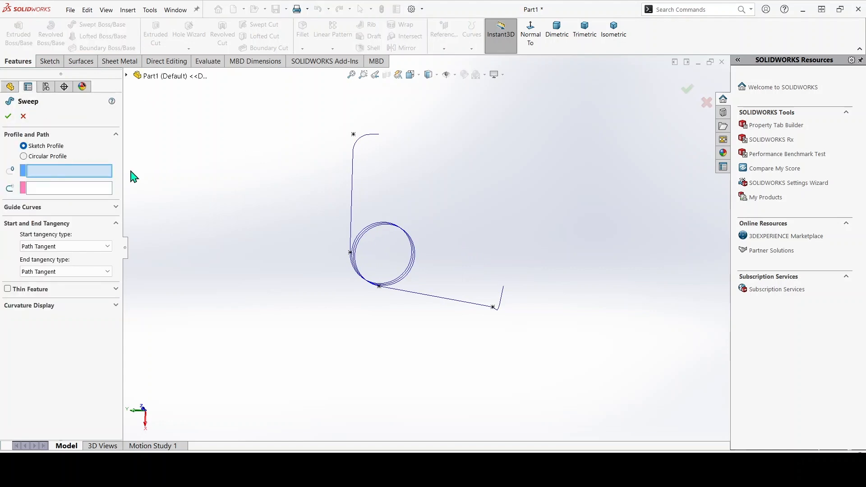
{"action": "left_click", "coordinate": [23, 156]}
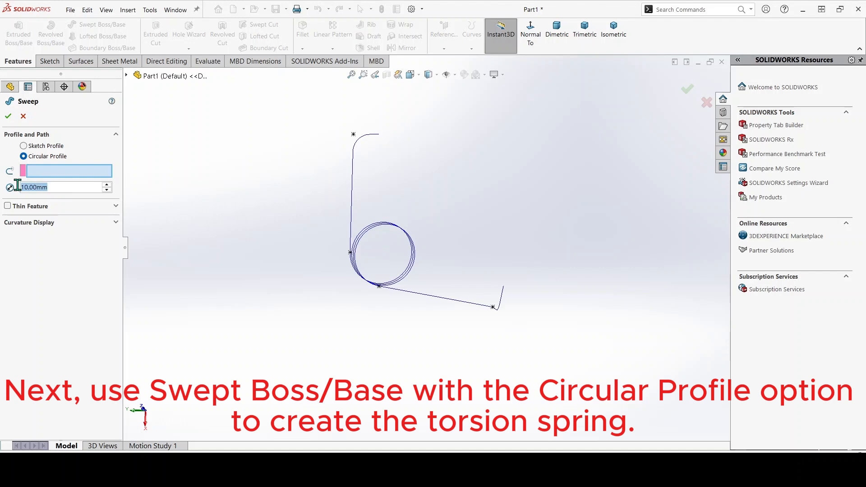
{"action": "type", "text": "3"}
{"action": "key", "text": "Return"}
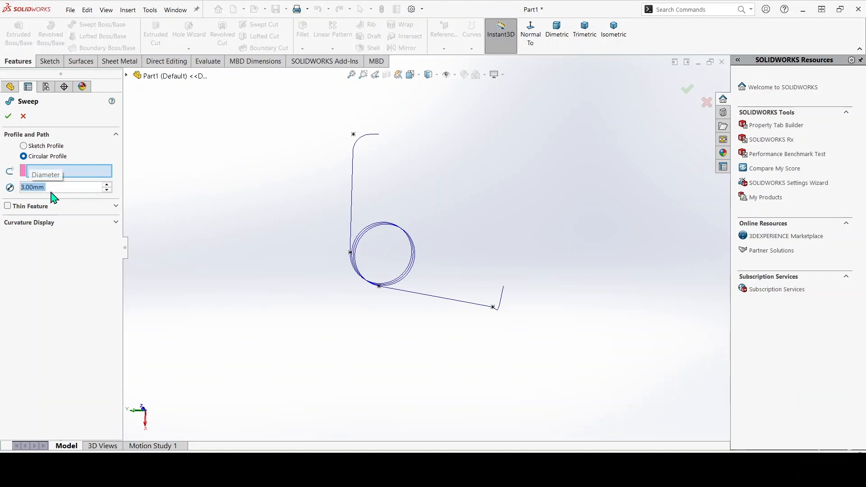
{"action": "left_click", "coordinate": [352, 191]}
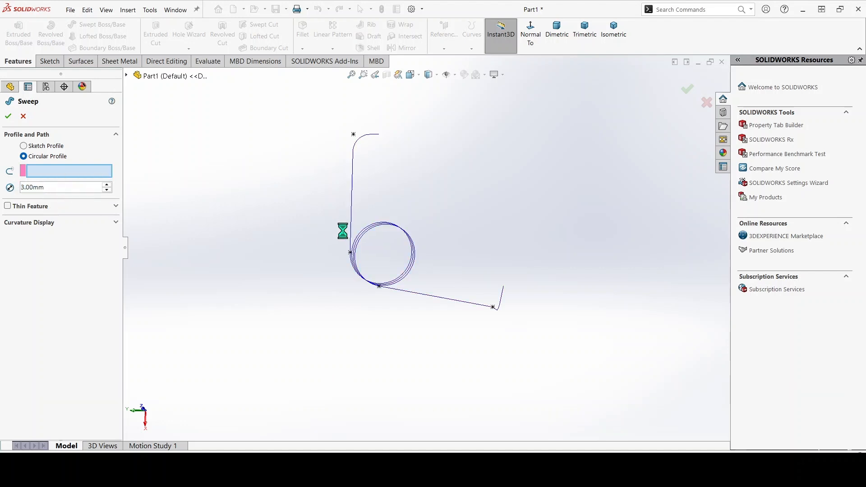
{"action": "scroll", "coordinate": [474, 246], "scroll_direction": "down", "scroll_amount": 3}
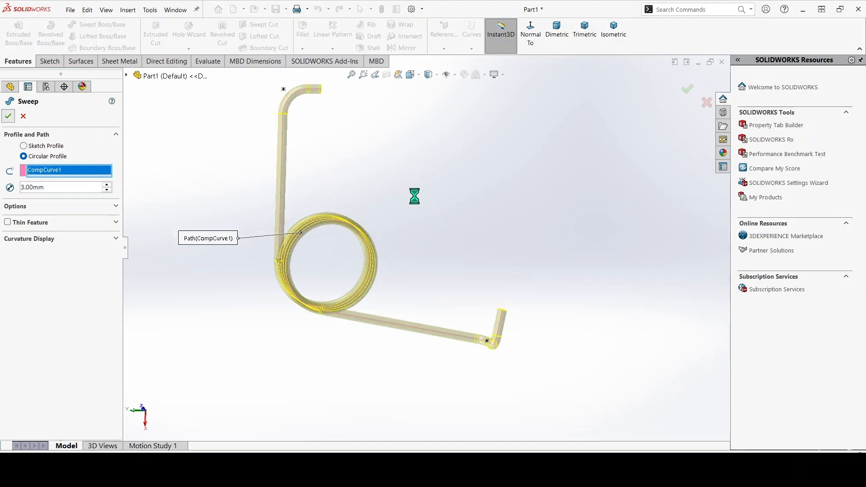
{"action": "left_click", "coordinate": [8, 116]}
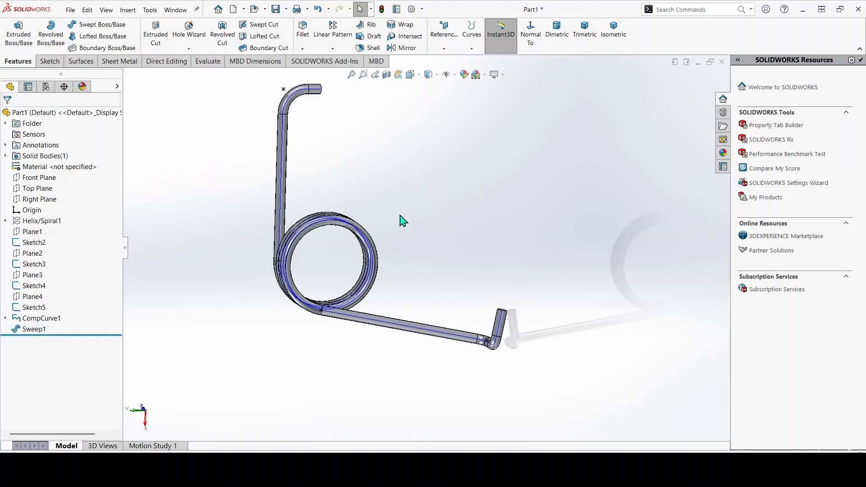
Step: Hide Sketch2, Sketch3, Sketch4 and Sketch5 together
{"action": "left_click", "coordinate": [34, 307]}
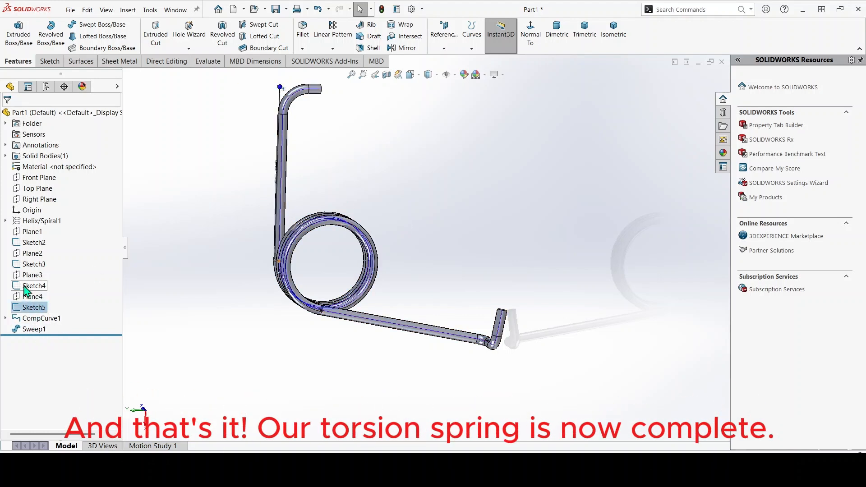
{"action": "left_click", "coordinate": [34, 285], "text": "ctrl"}
{"action": "left_click", "coordinate": [34, 264], "text": "ctrl"}
{"action": "left_click", "coordinate": [30, 245], "text": "ctrl"}
{"action": "right_click", "coordinate": [30, 245]}
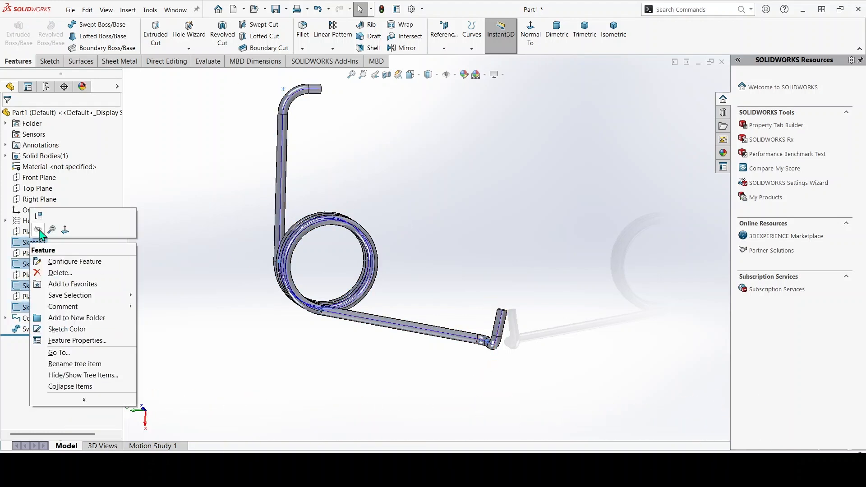
{"action": "left_click", "coordinate": [38, 230]}
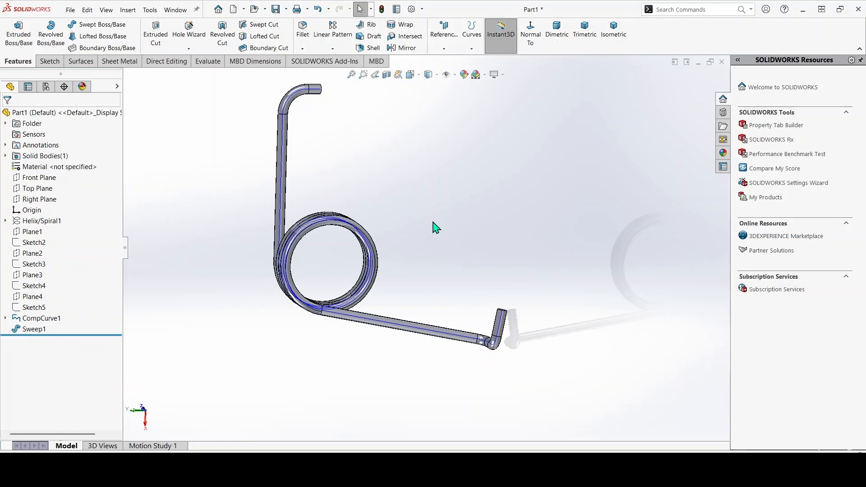
Step: Apply the polished steel appearance to the spring
{"action": "left_click", "coordinate": [723, 153]}
{"action": "left_click", "coordinate": [739, 90]}
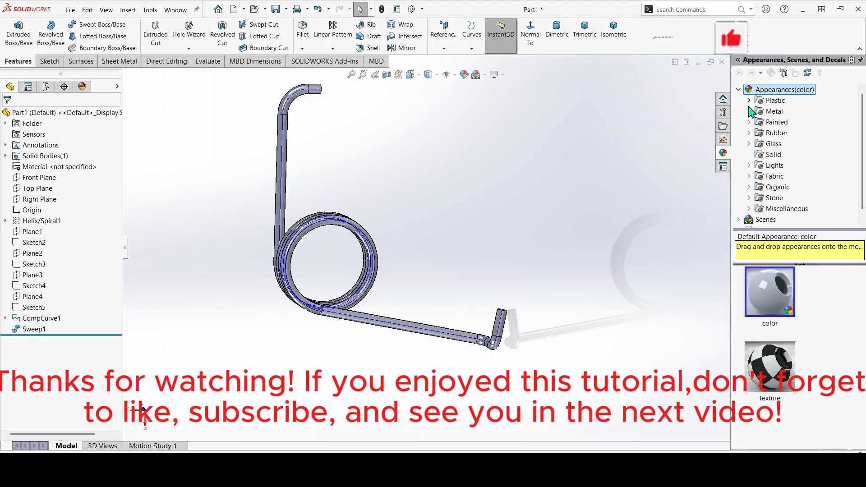
{"action": "left_click", "coordinate": [749, 111]}
{"action": "left_click", "coordinate": [781, 100]}
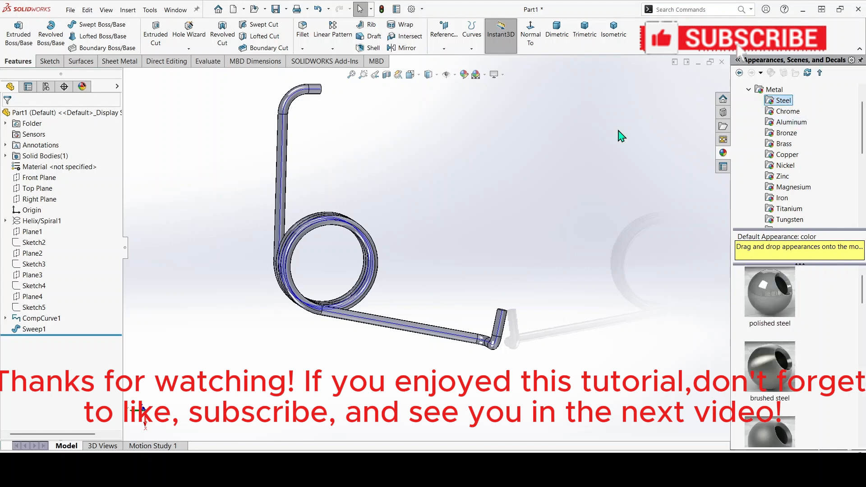
{"action": "double_click", "coordinate": [783, 292]}
Step: Hide the composite curve CompCurve1 that runs through the spring wire
{"action": "scroll", "coordinate": [469, 250], "scroll_direction": "up", "scroll_amount": 1}
{"action": "middle_click_drag", "start_coordinate": [469, 251], "coordinate": [460, 280]}
{"action": "scroll", "coordinate": [446, 209], "scroll_direction": "up", "scroll_amount": 1}
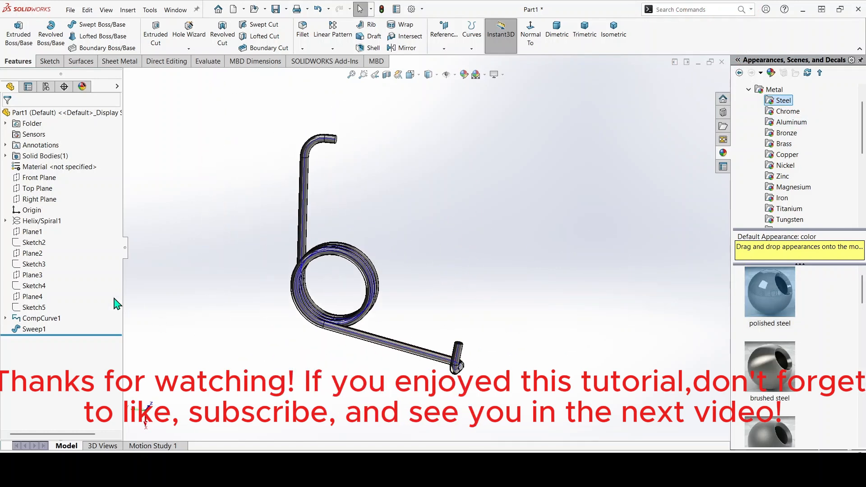
{"action": "right_click", "coordinate": [37, 319]}
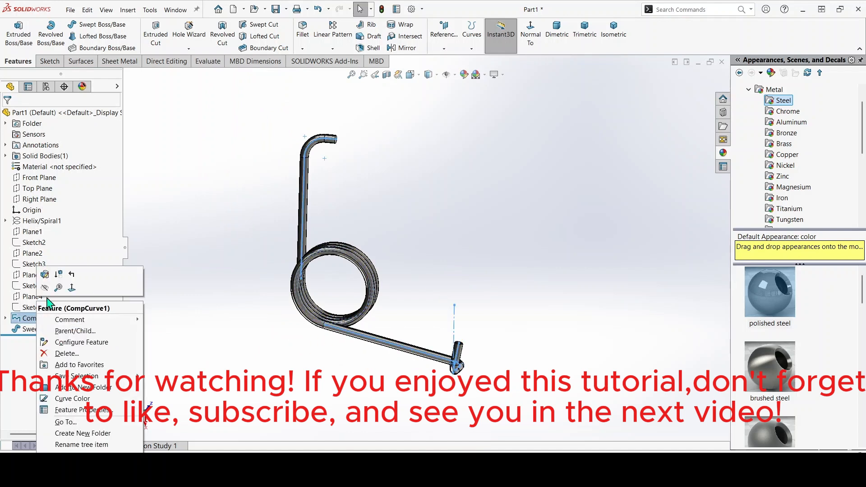
{"action": "left_click", "coordinate": [464, 263]}
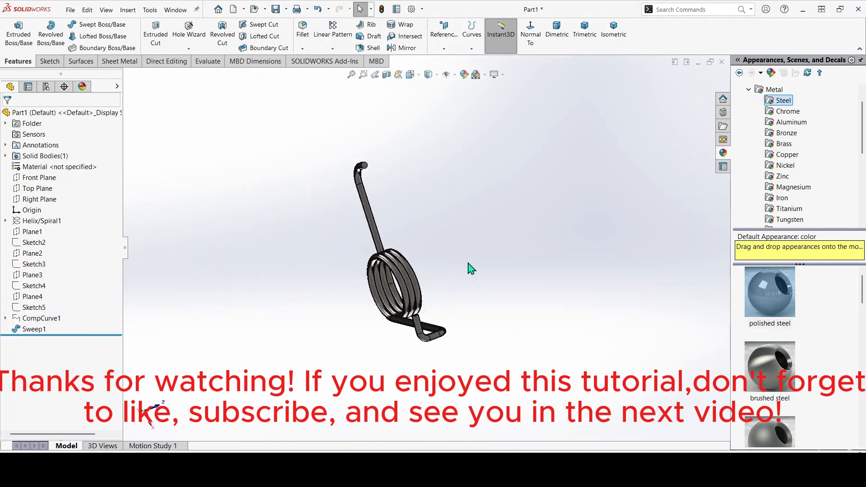